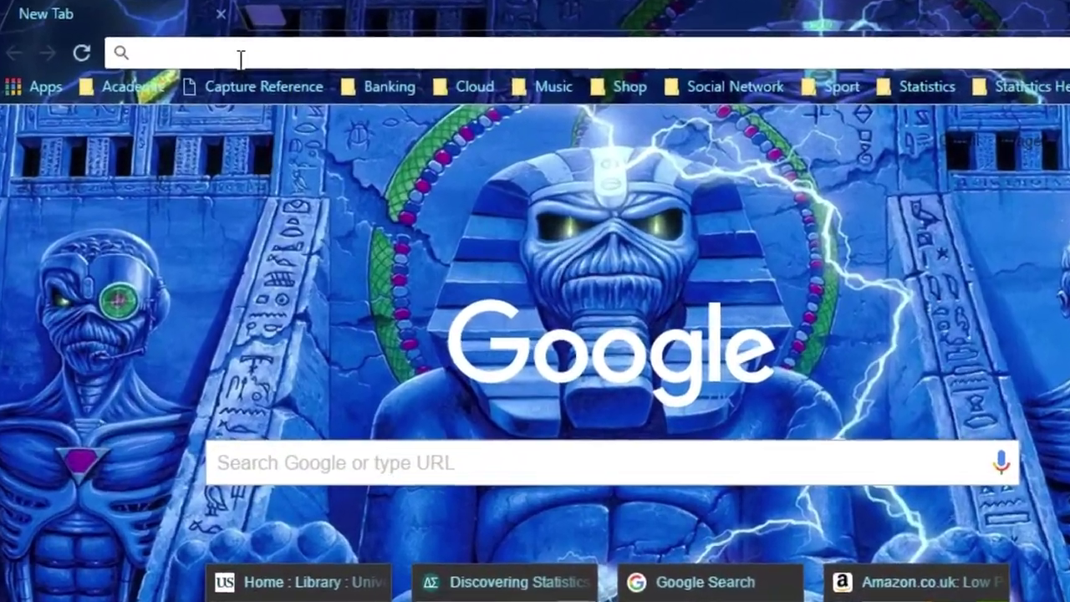
# - Search Google for 'tools for spss products' and open IBM's Tools for SPSS Products page
pyautogui.write('tools')
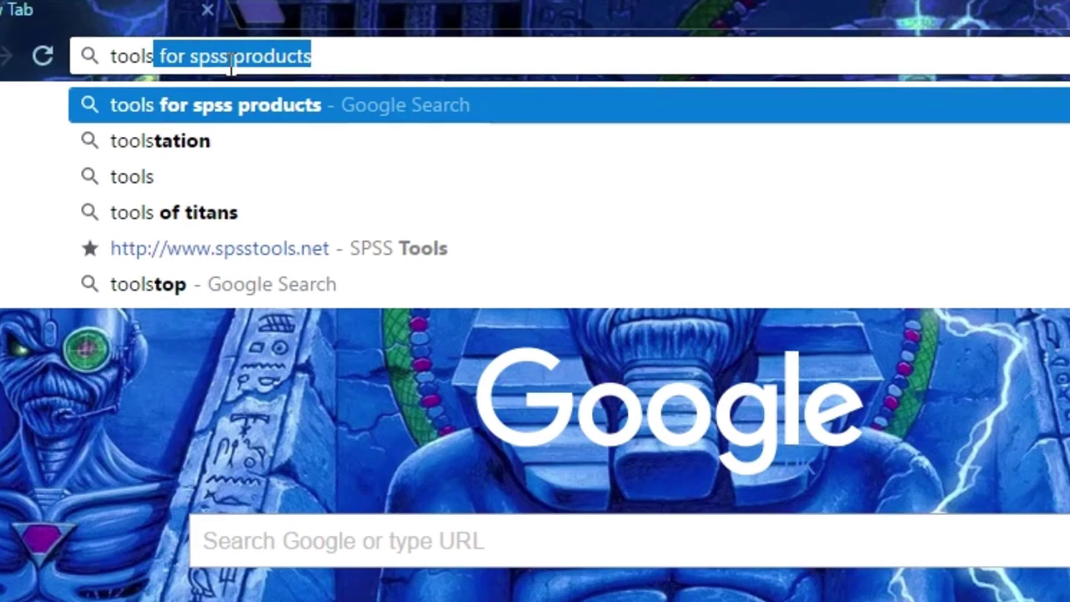
pyautogui.write(' for')
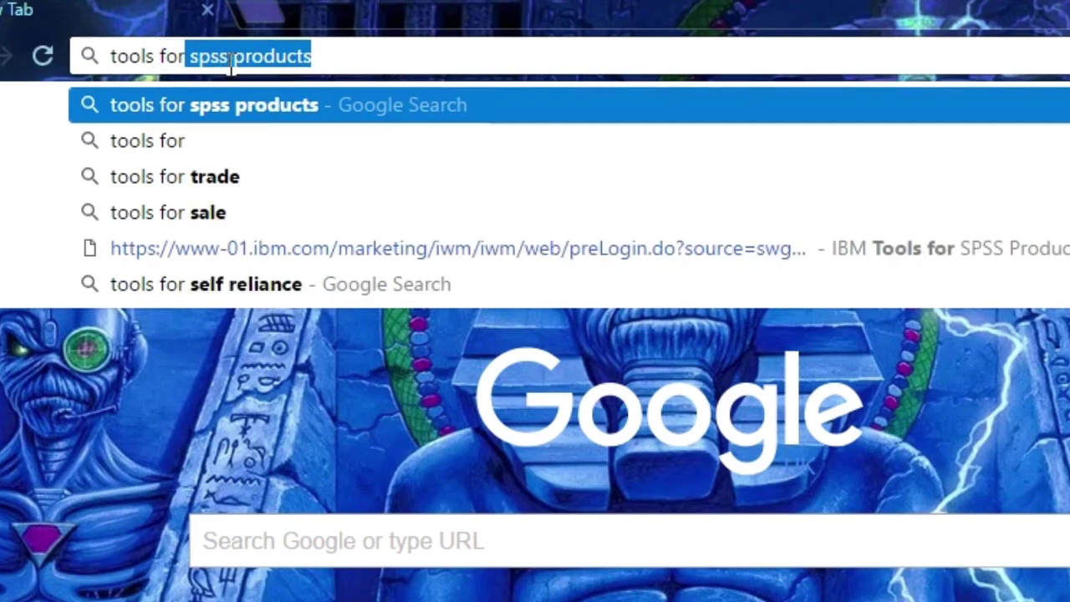
pyautogui.click(244, 117)
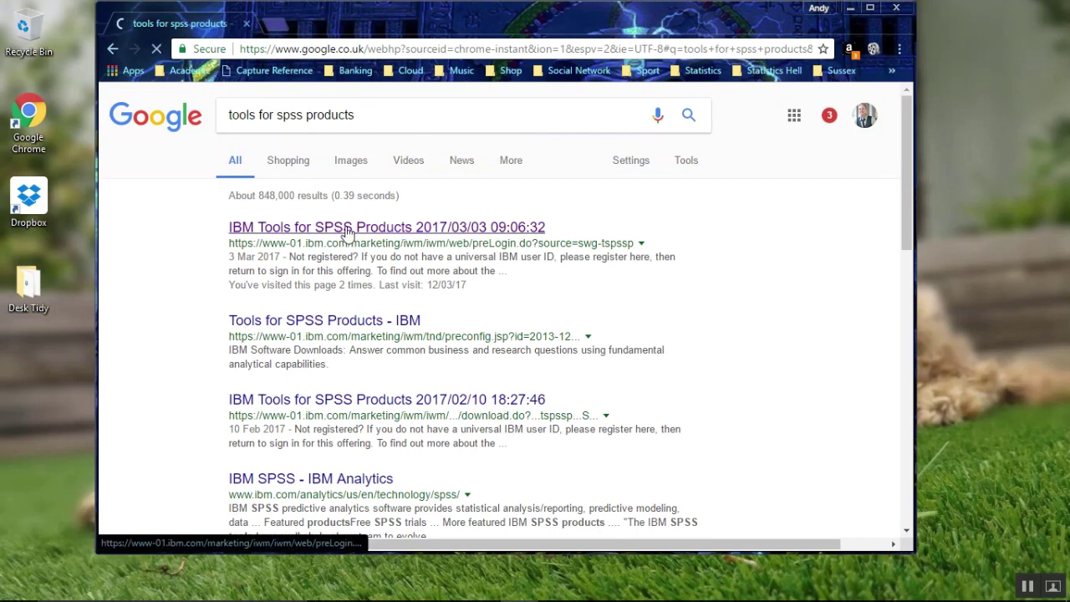
pyautogui.click(347, 229)
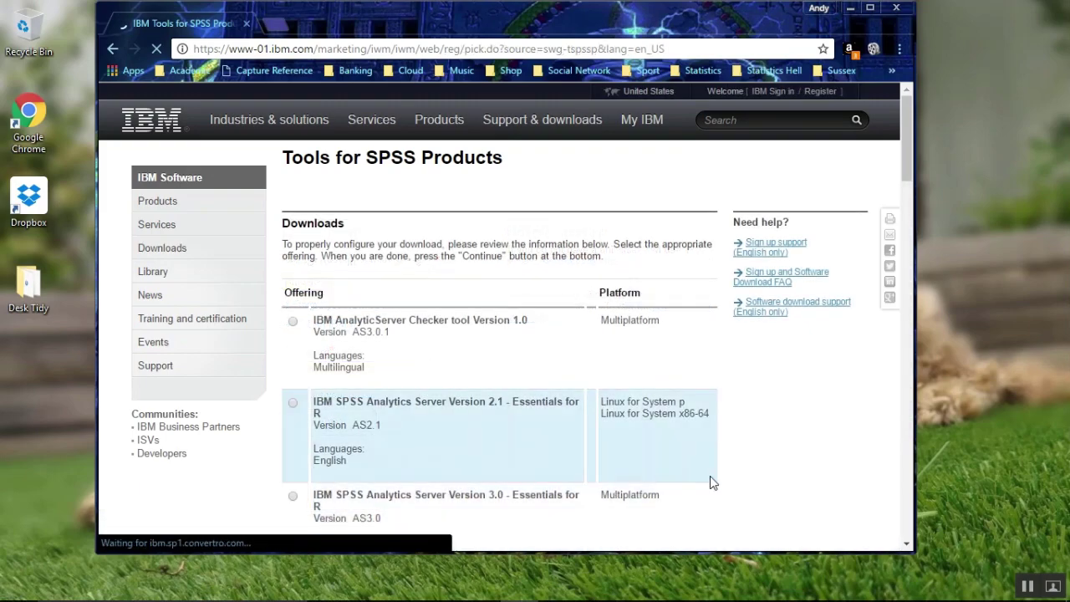
# - Select the IBM SPSS Statistics Version 24 - Essentials for R offering in the downloads list
pyautogui.scroll(-10, 565, 455)
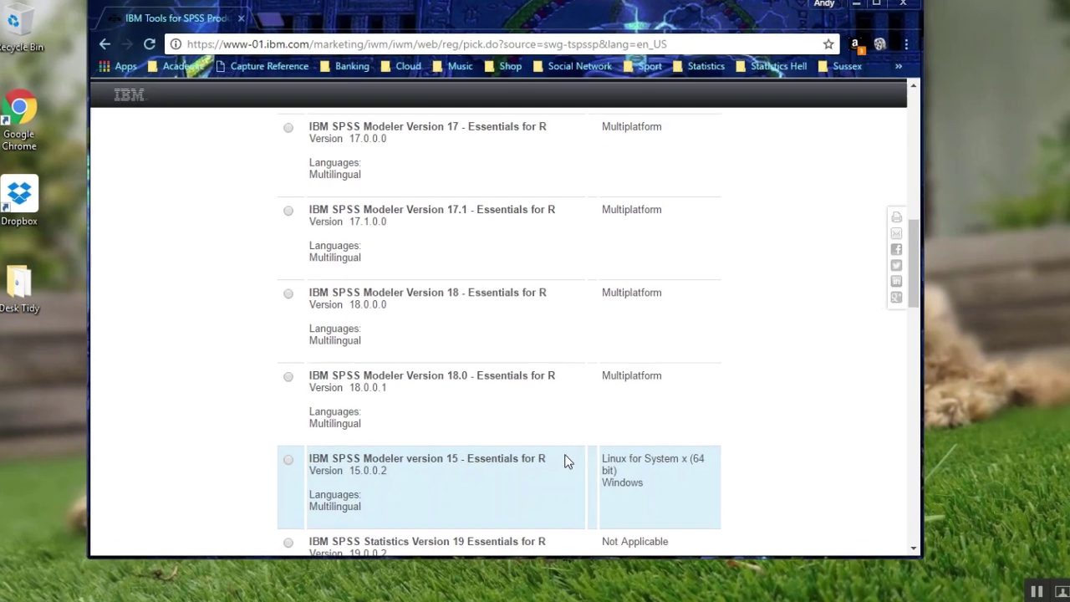
pyautogui.scroll(-6, 566, 461)
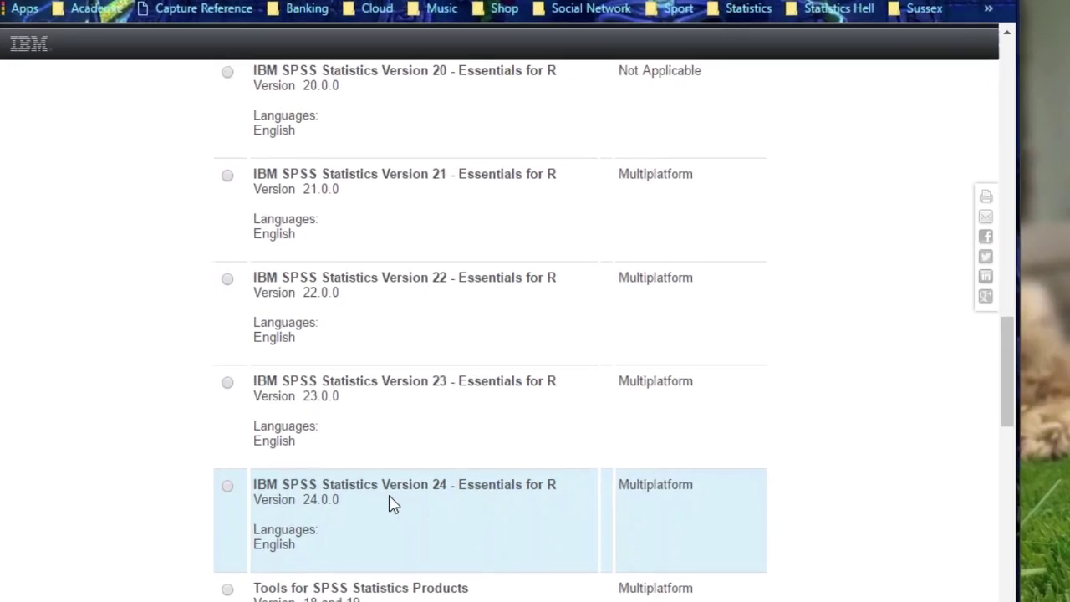
pyautogui.click(215, 494)
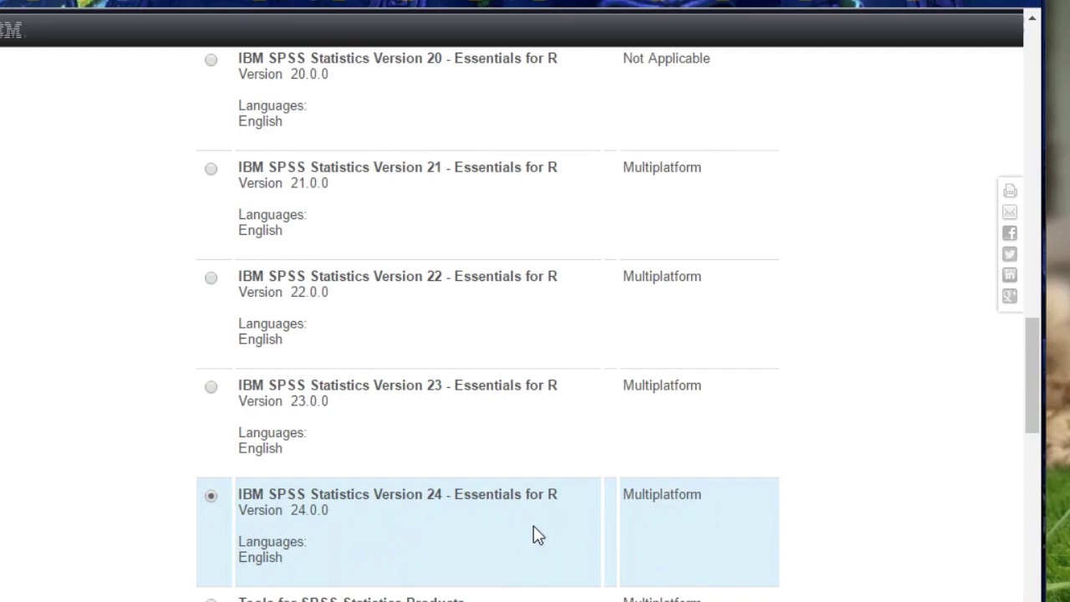
pyautogui.scroll(-4, 538, 535)
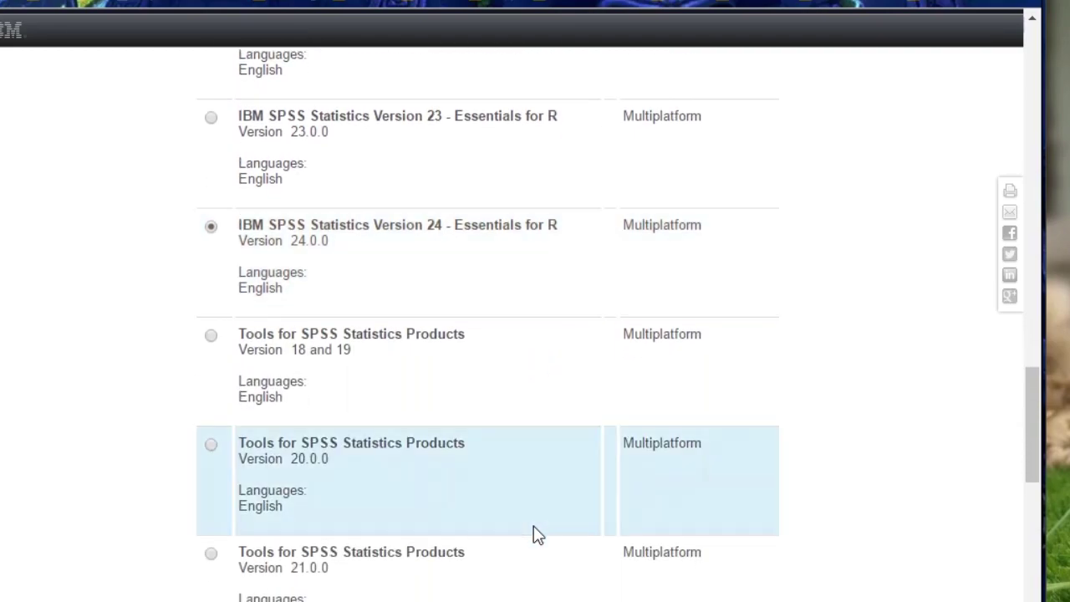
pyautogui.scroll(-3, 538, 535)
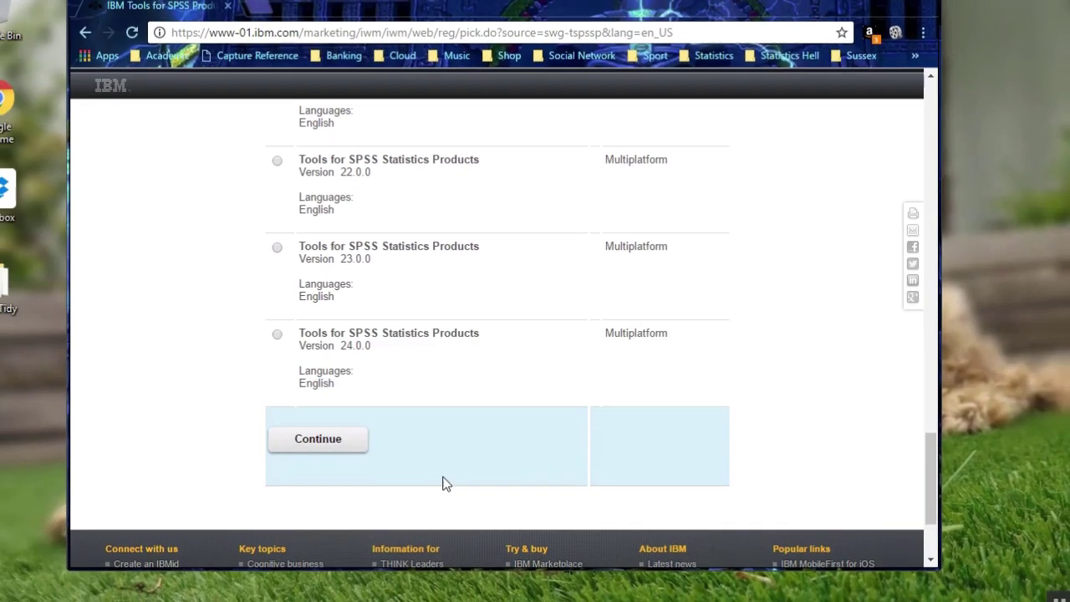
# - Continue with the Version 24 offering, then agree to and confirm the license terms
pyautogui.click(330, 440)
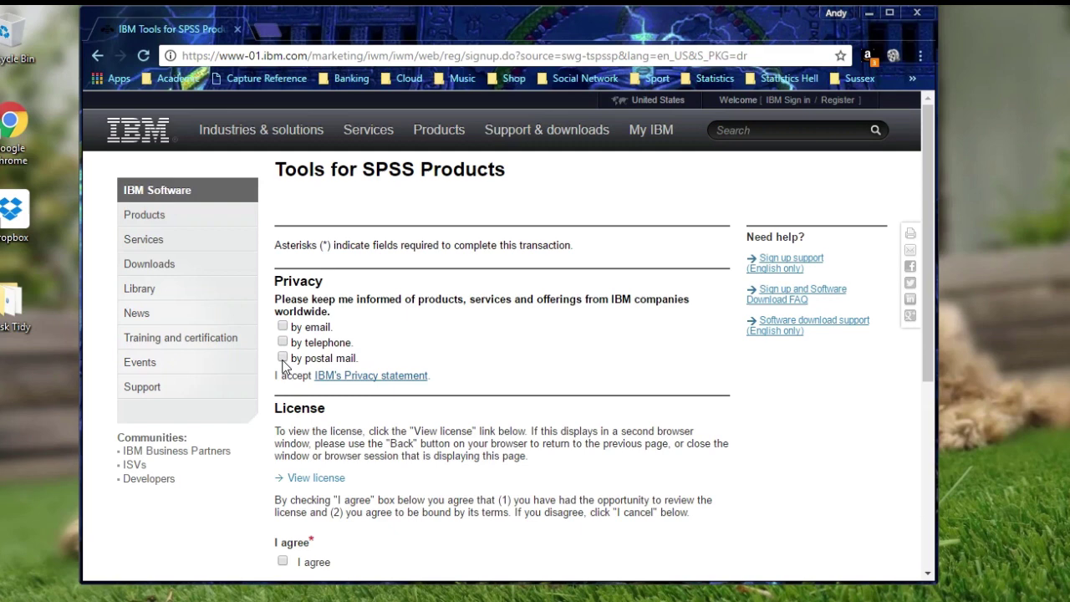
pyautogui.scroll(-4, 420, 451)
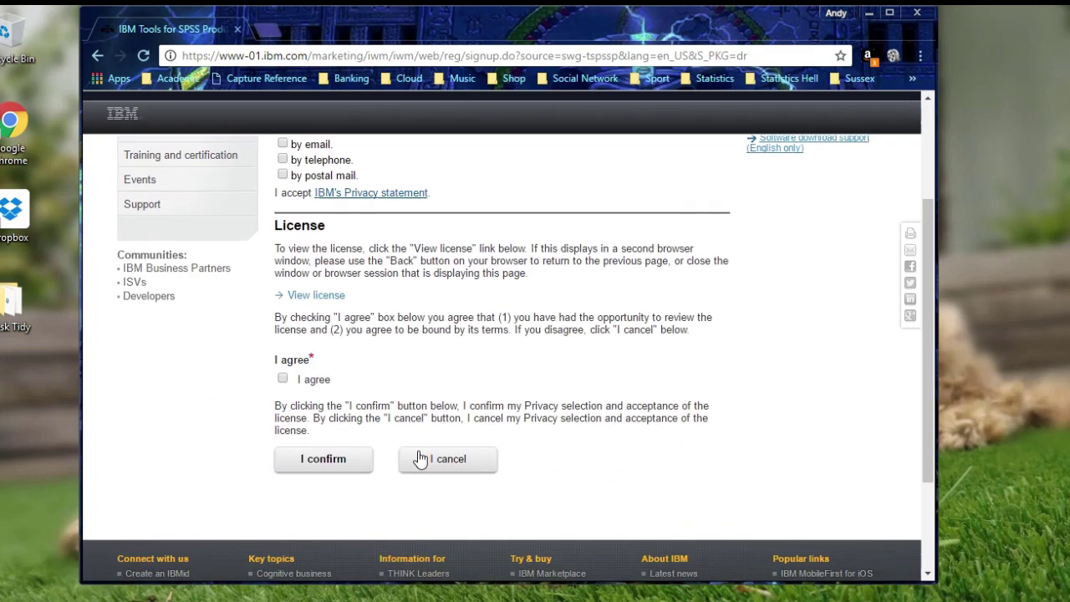
pyautogui.scroll(1, 418, 450)
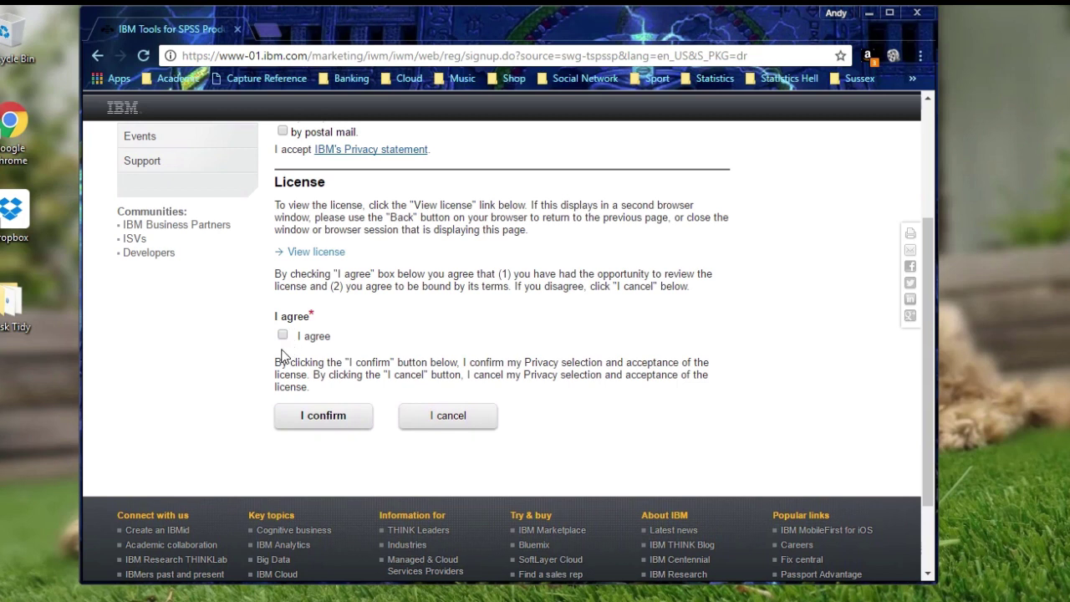
pyautogui.click(323, 418)
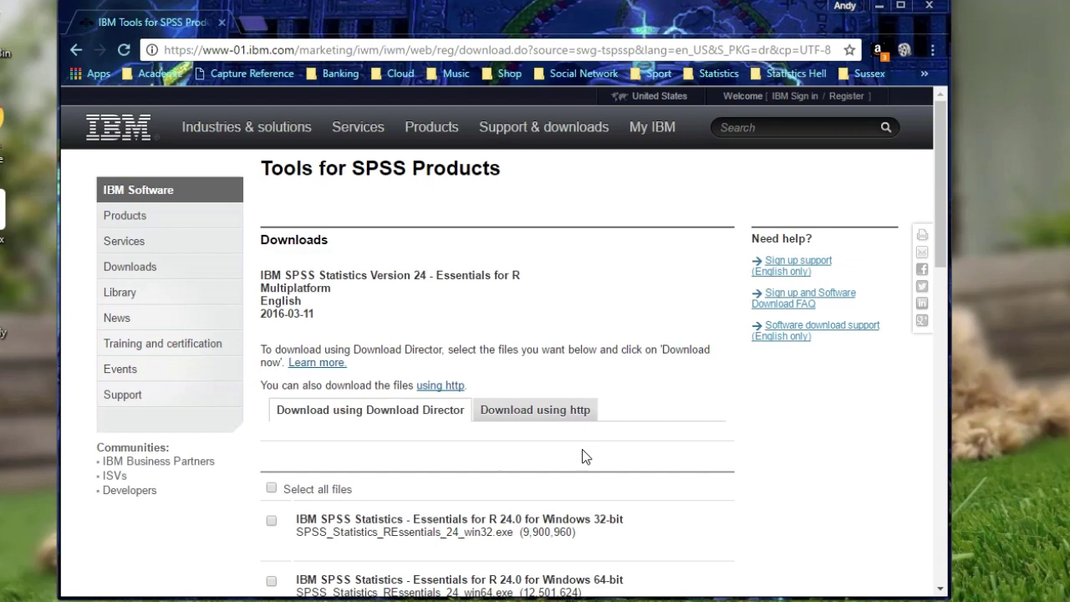
# - Download the Windows 64-bit Essentials for R 24.0 installer and Windows installation documentation over http
pyautogui.click(540, 412)
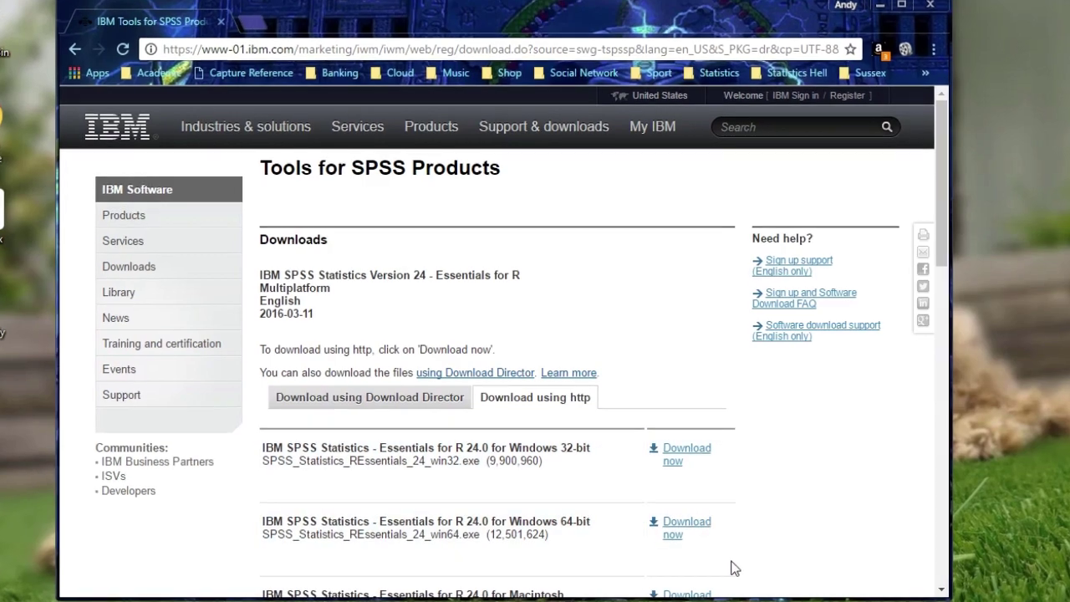
pyautogui.scroll(-8, 738, 570)
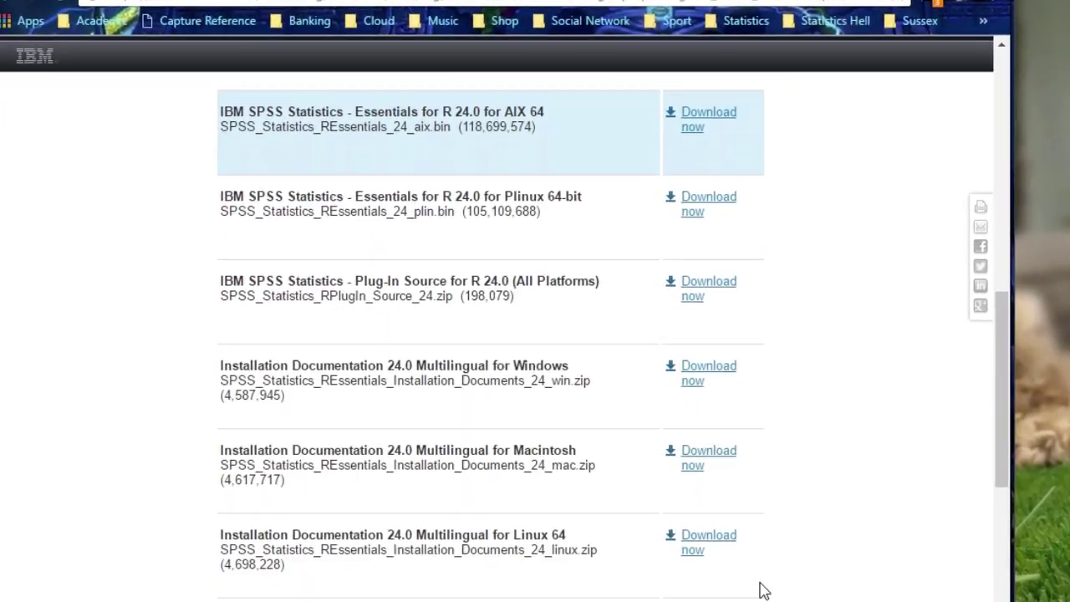
pyautogui.scroll(4, 774, 589)
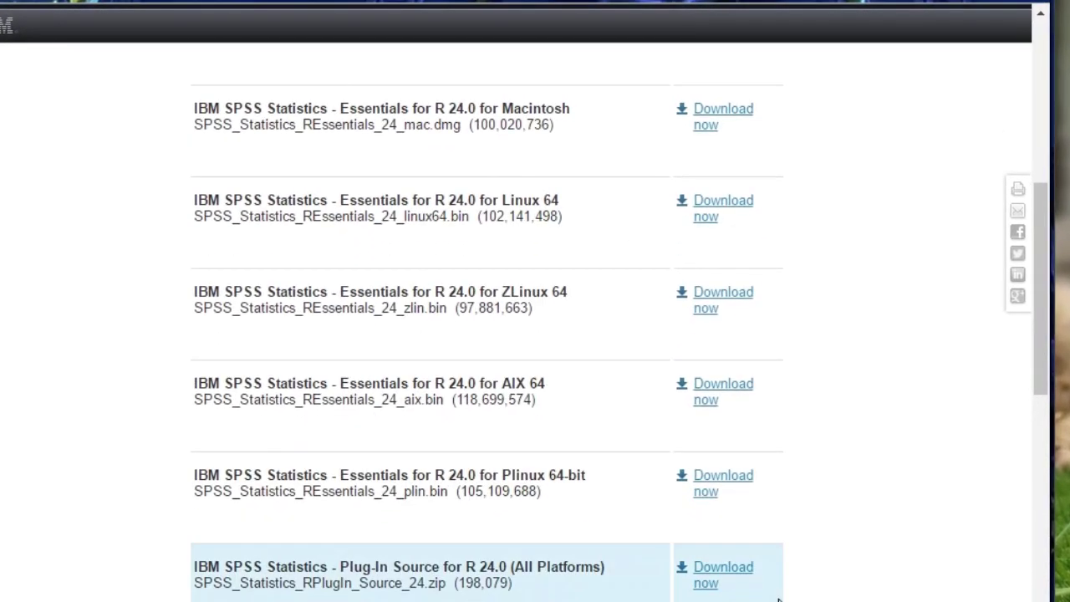
pyautogui.scroll(2, 752, 585)
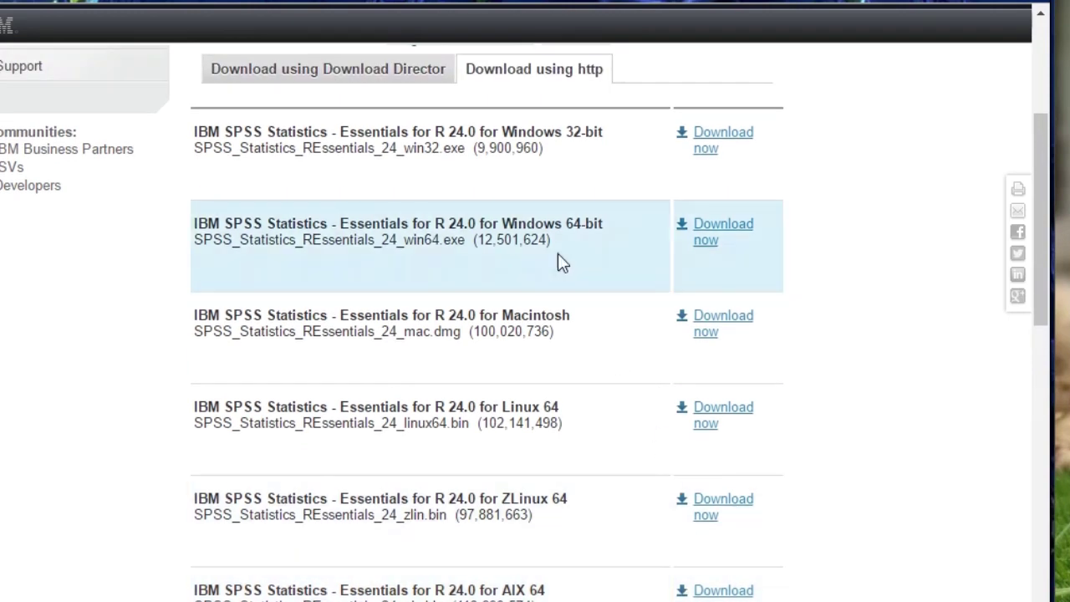
pyautogui.click(709, 231)
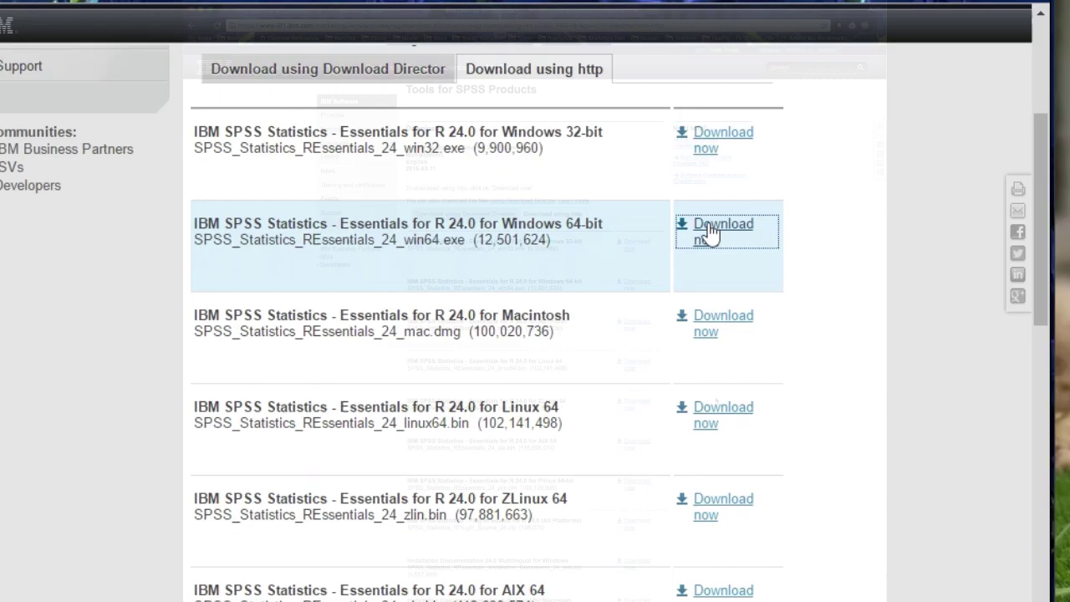
pyautogui.scroll(-3, 716, 402)
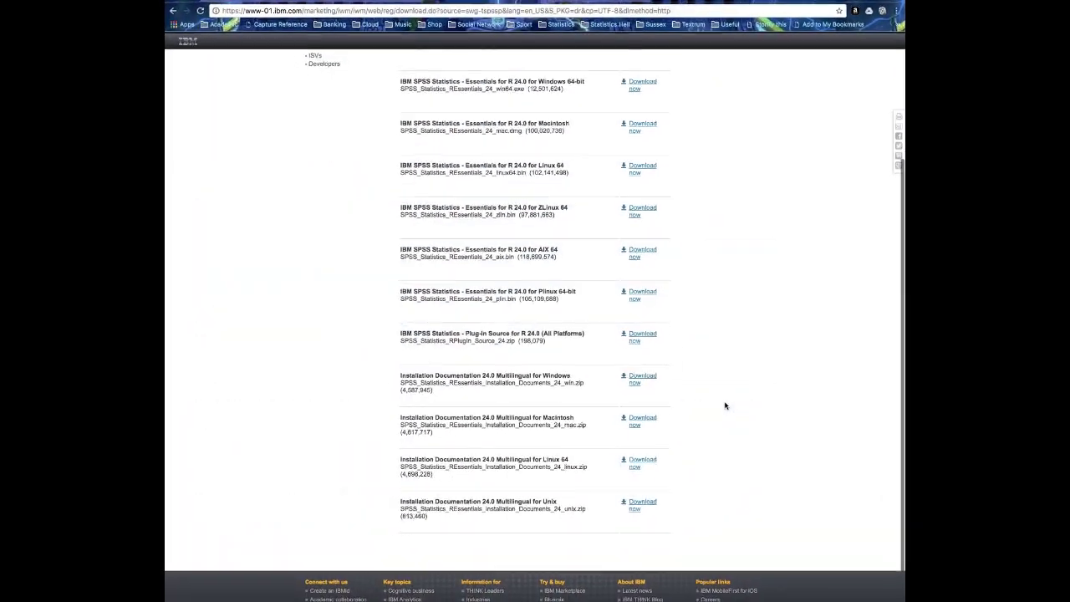
pyautogui.click(650, 388)
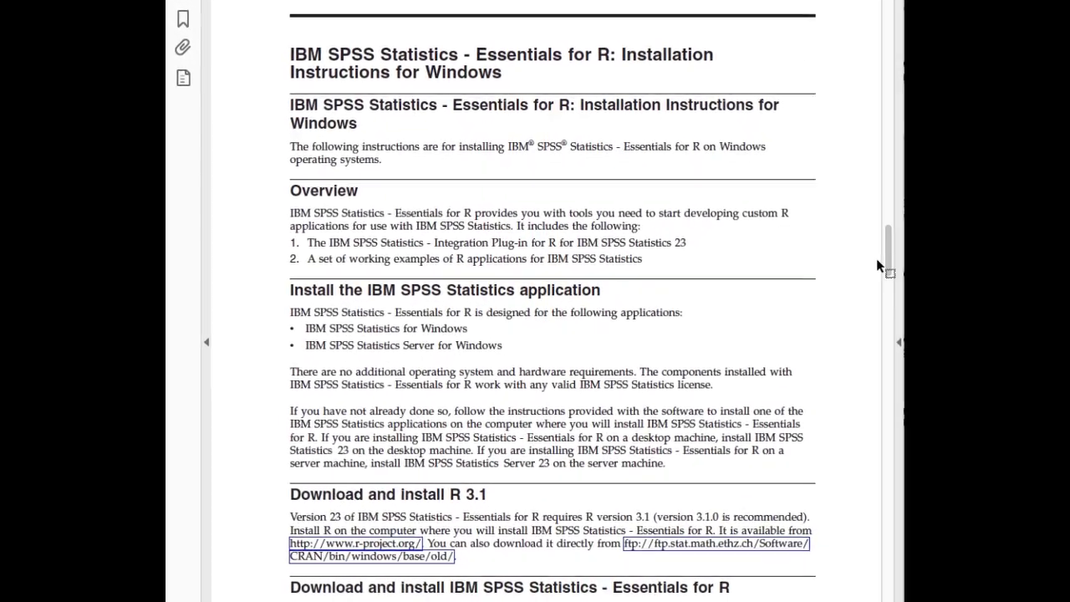
# - Scroll the installation guide to the 'Download and install R 3.1' section
pyautogui.scroll(-1, 818, 245)
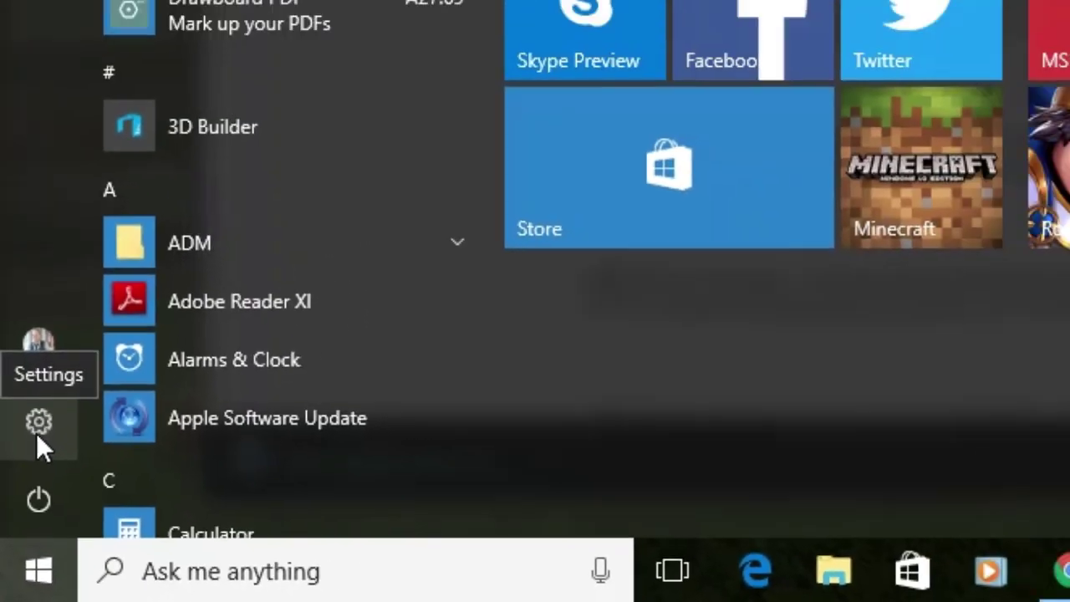
# - Check this PC's 64-bit system type on the Settings > System > About page
pyautogui.click(53, 351)
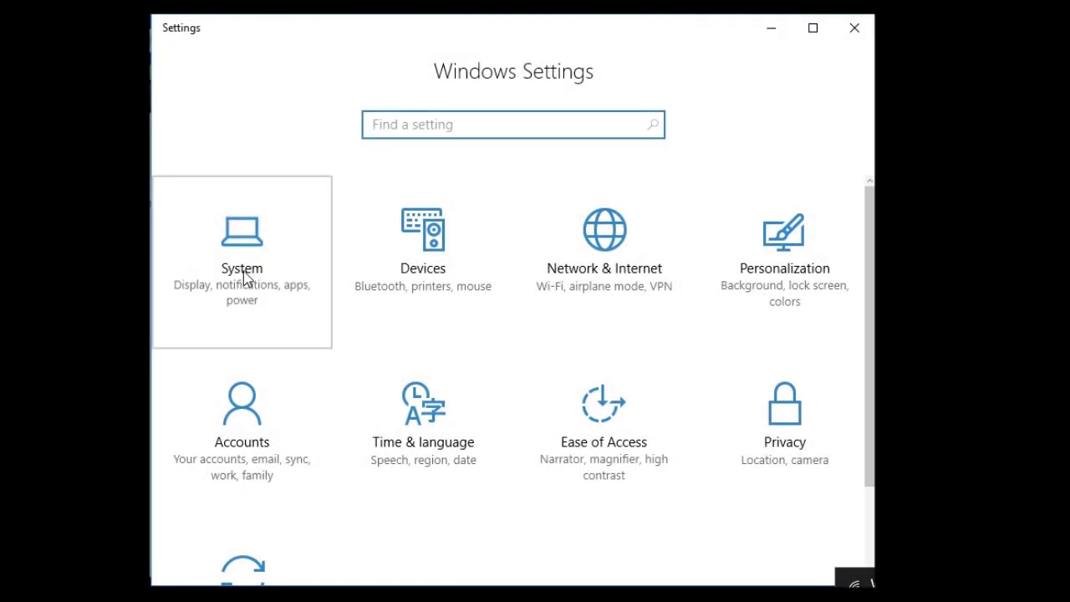
pyautogui.click(243, 271)
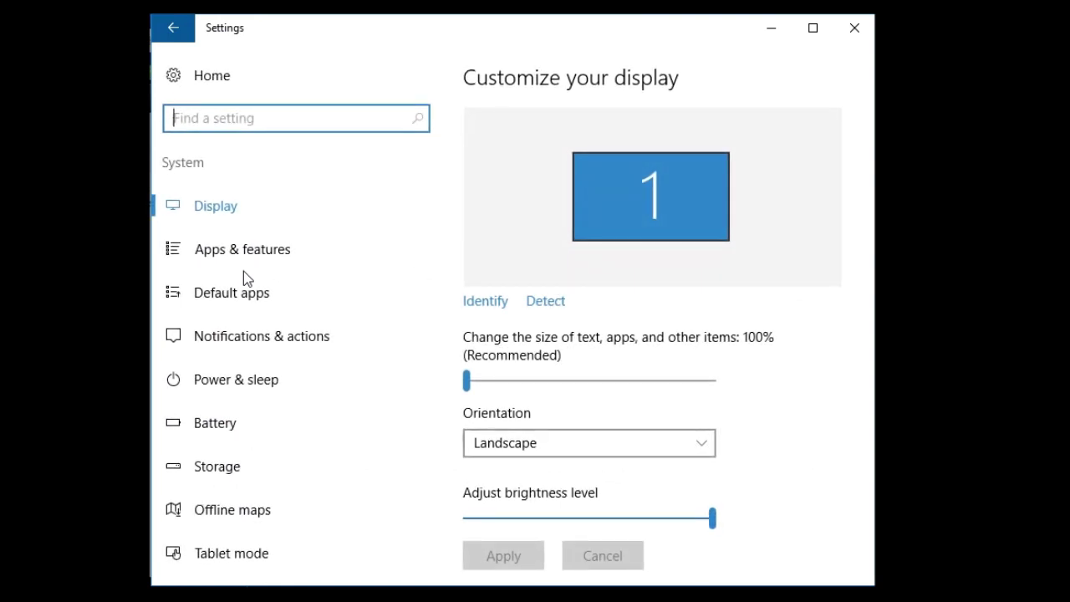
pyautogui.scroll(-3, 284, 449)
pyautogui.scroll(-1, 284, 451)
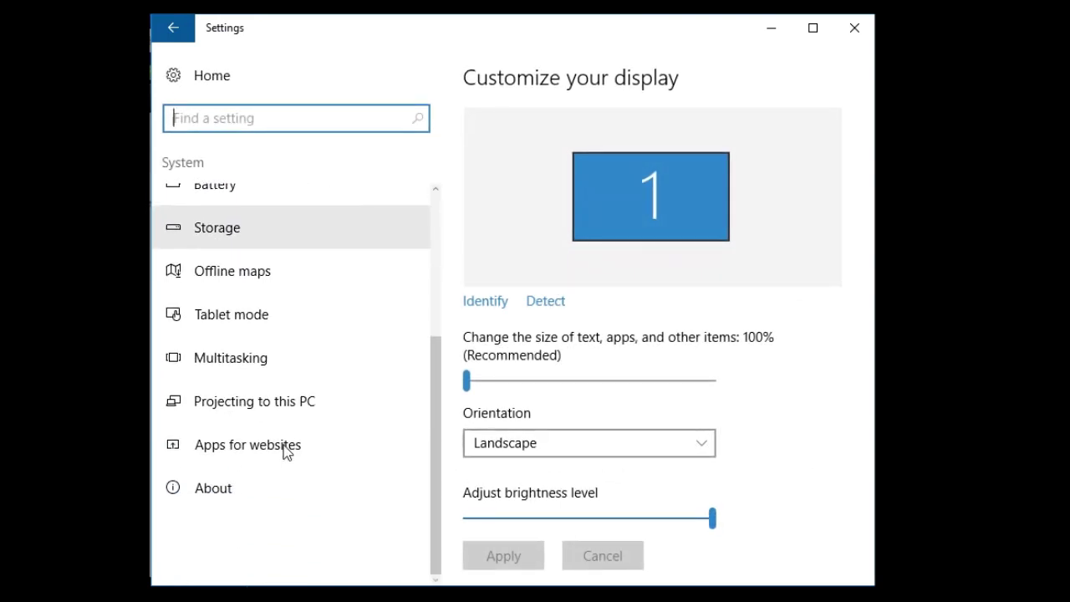
pyautogui.click(218, 494)
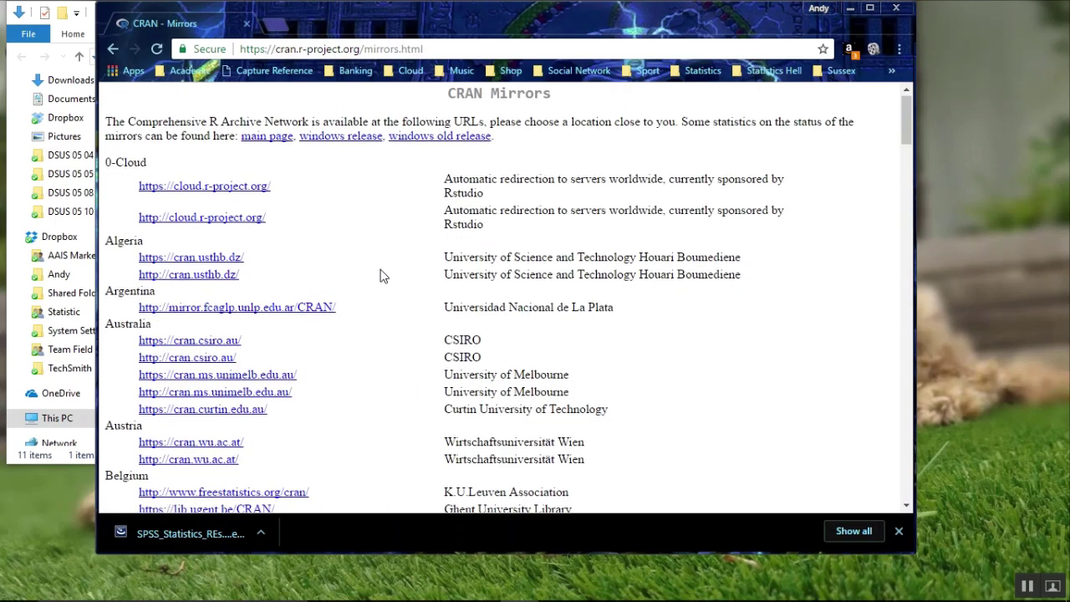
# - Scroll down the CRAN Mirrors list to the UK's University of Bristol mirror
pyautogui.scroll(-15, 381, 276)
pyautogui.scroll(-15, 381, 276)
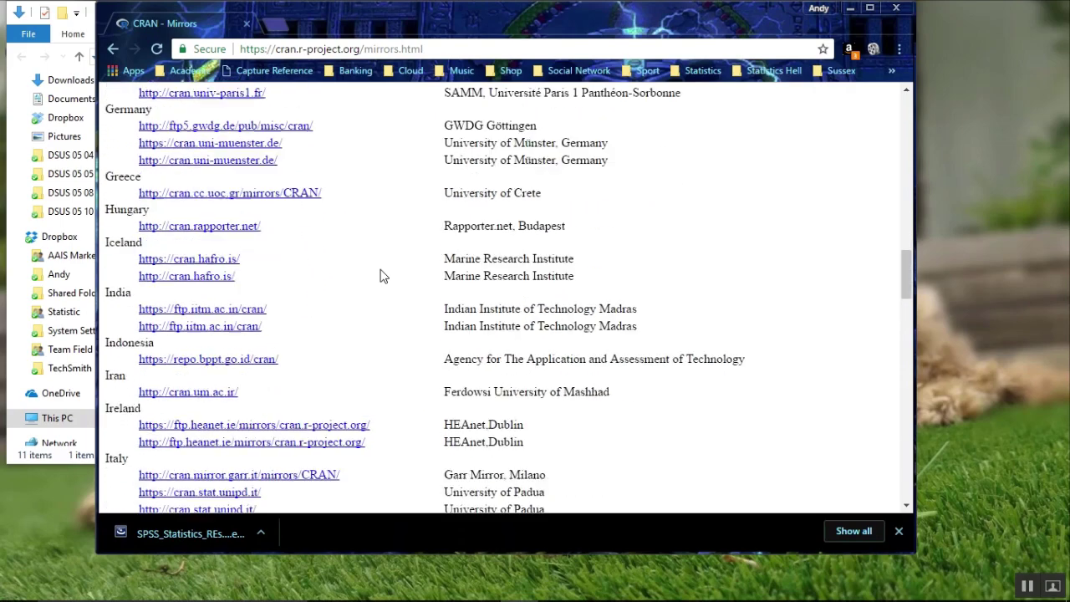
pyautogui.scroll(-8, 381, 276)
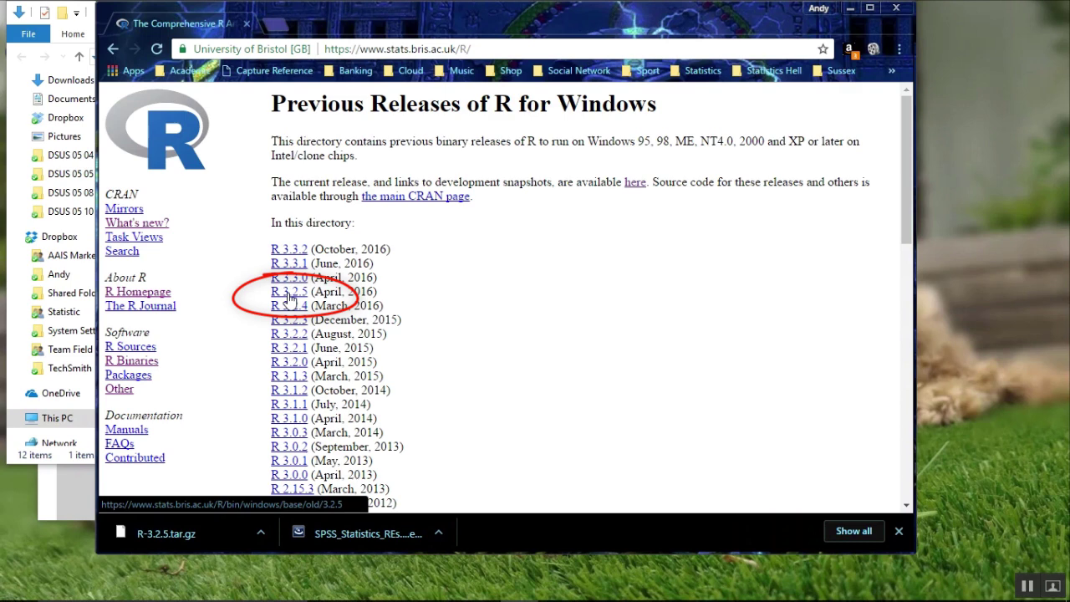
# - Open the R 3.2.5 release page and download R-3.2.5-win.exe
pyautogui.click(290, 297)
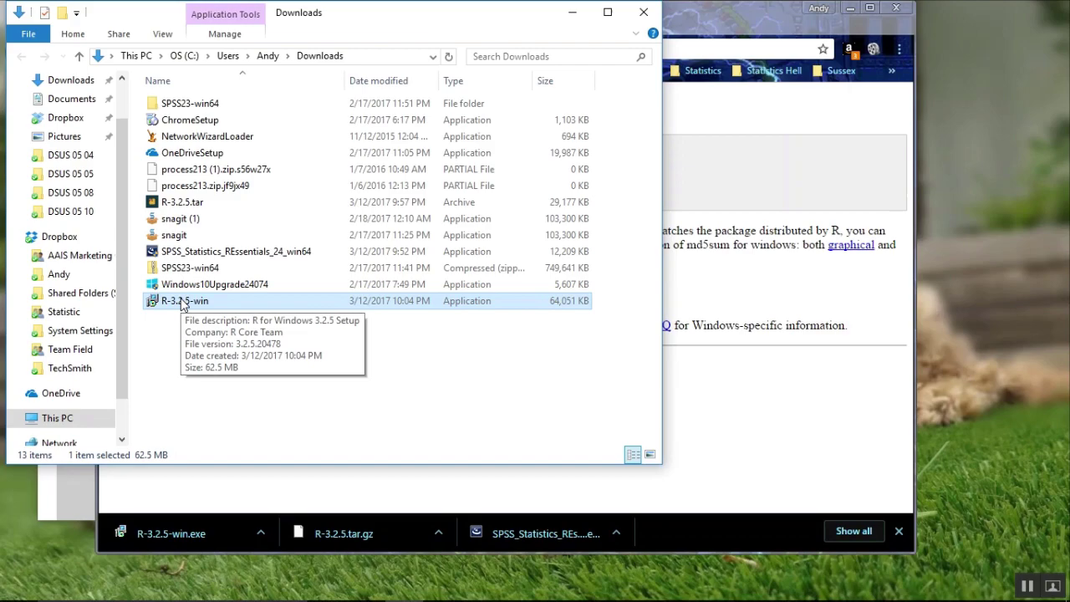
# - Run R-3.2.5-win setup into C:\Program Files\R\R-3.2.5, keeping all four components including 32-bit files
pyautogui.doubleClick(183, 303)
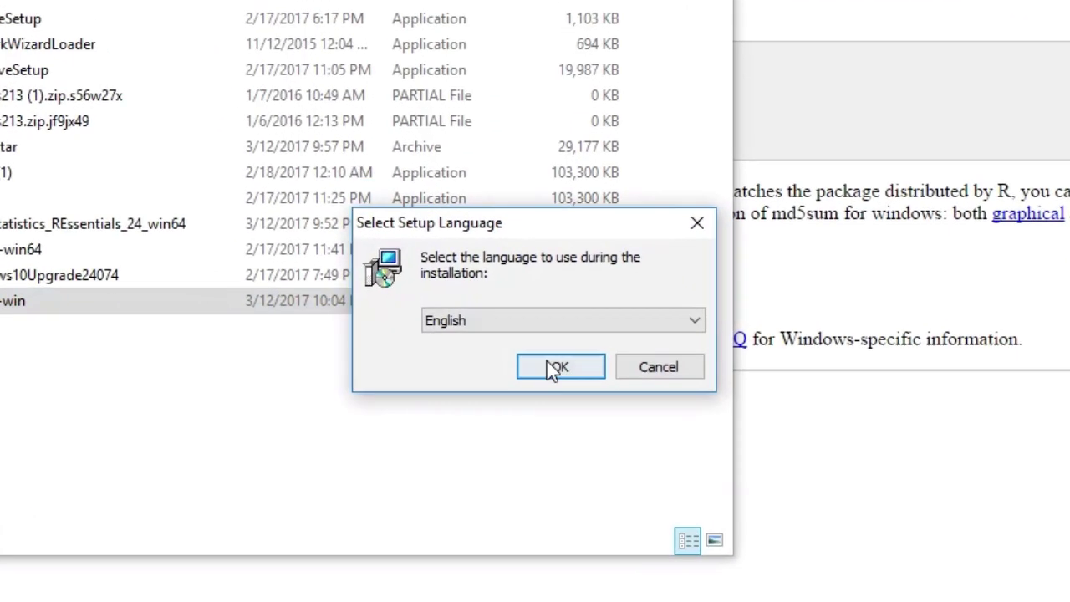
pyautogui.click(550, 344)
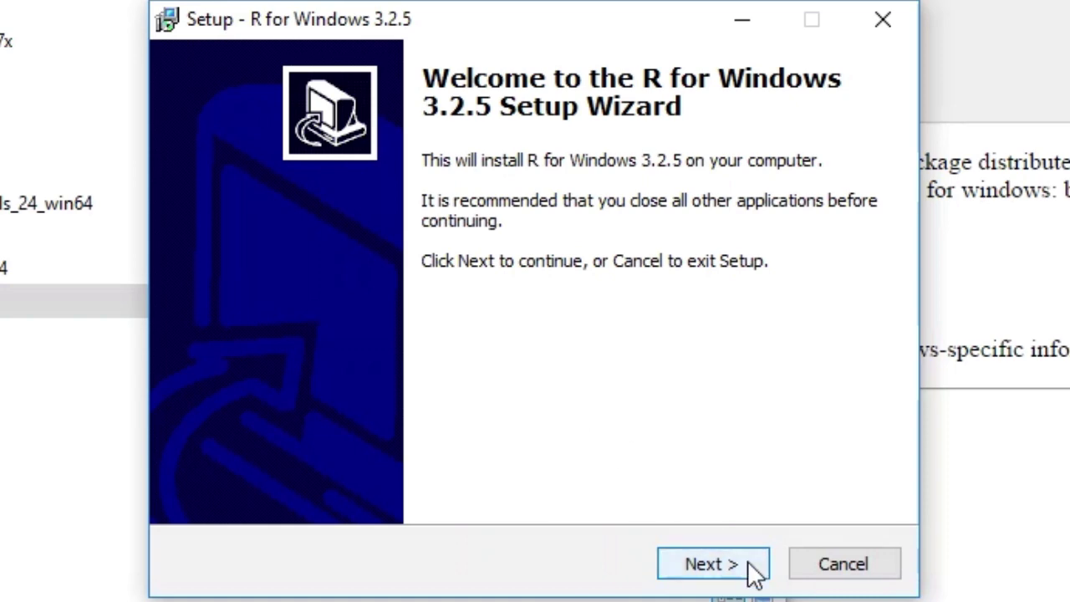
pyautogui.click(752, 571)
pyautogui.click(724, 569)
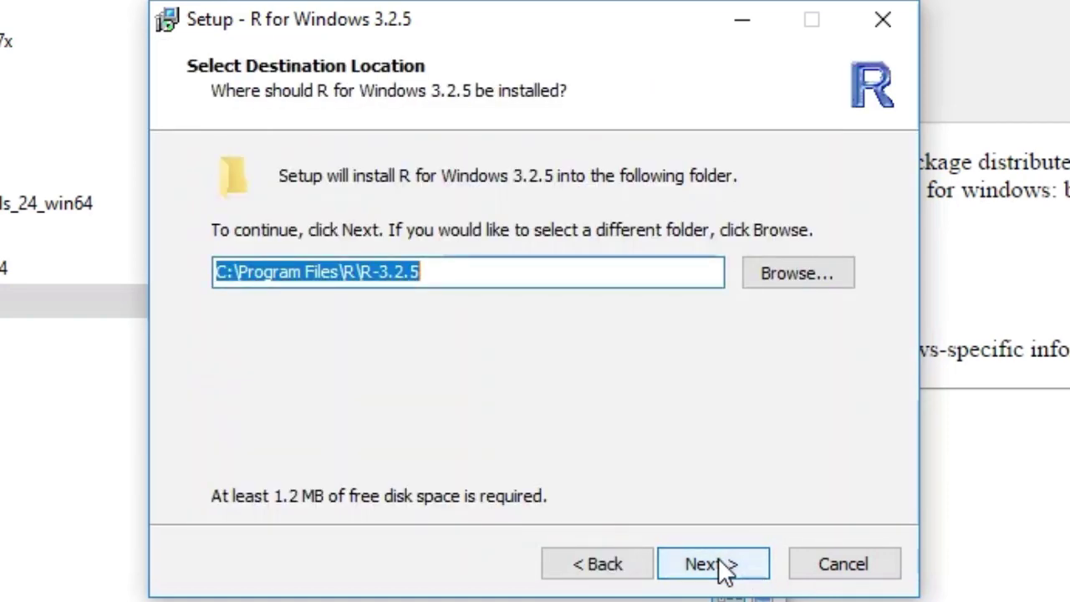
pyautogui.click(724, 569)
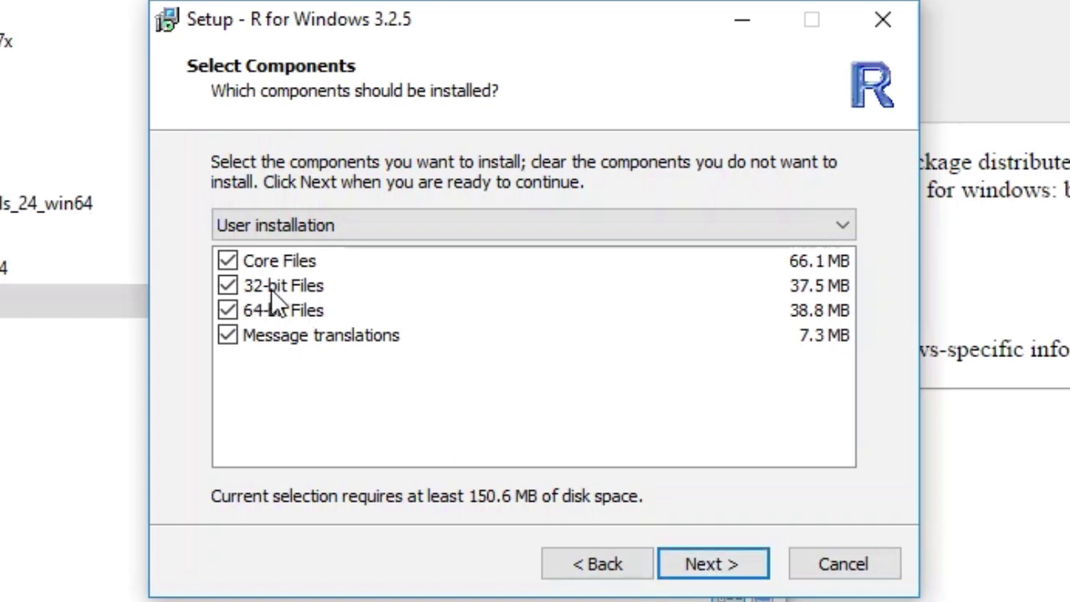
pyautogui.click(228, 285)
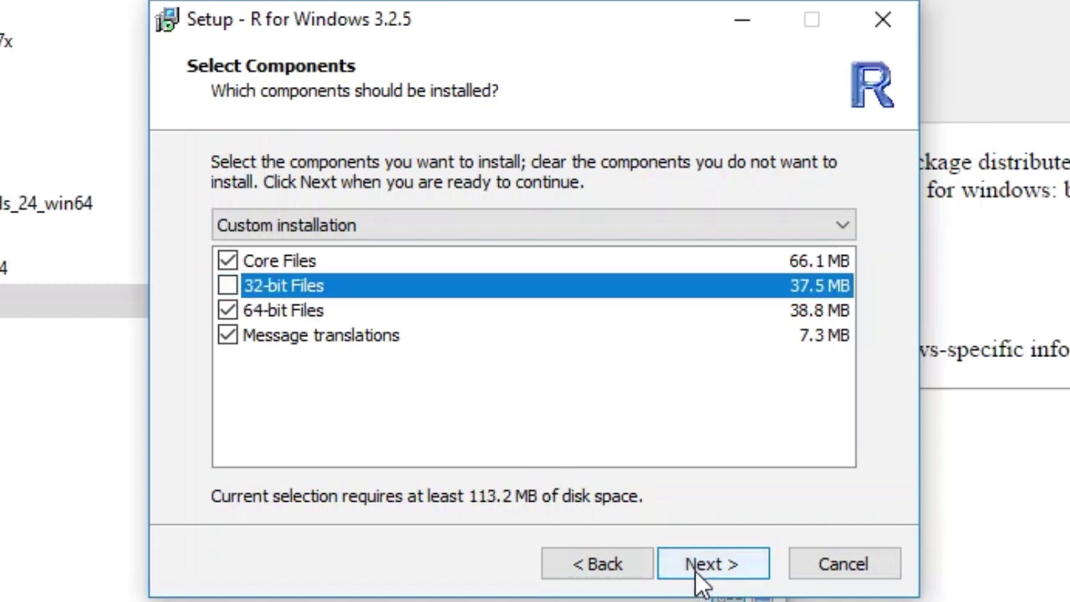
pyautogui.click(228, 285)
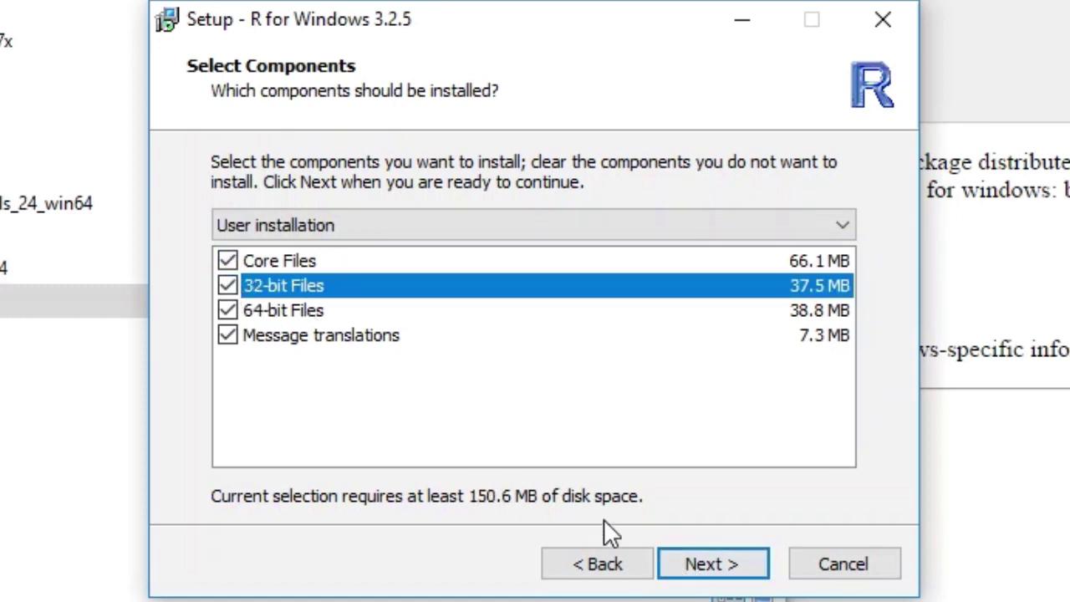
# - Keep default startup options, the 'R' Start Menu folder and extra tasks, install, then finish
pyautogui.click(709, 567)
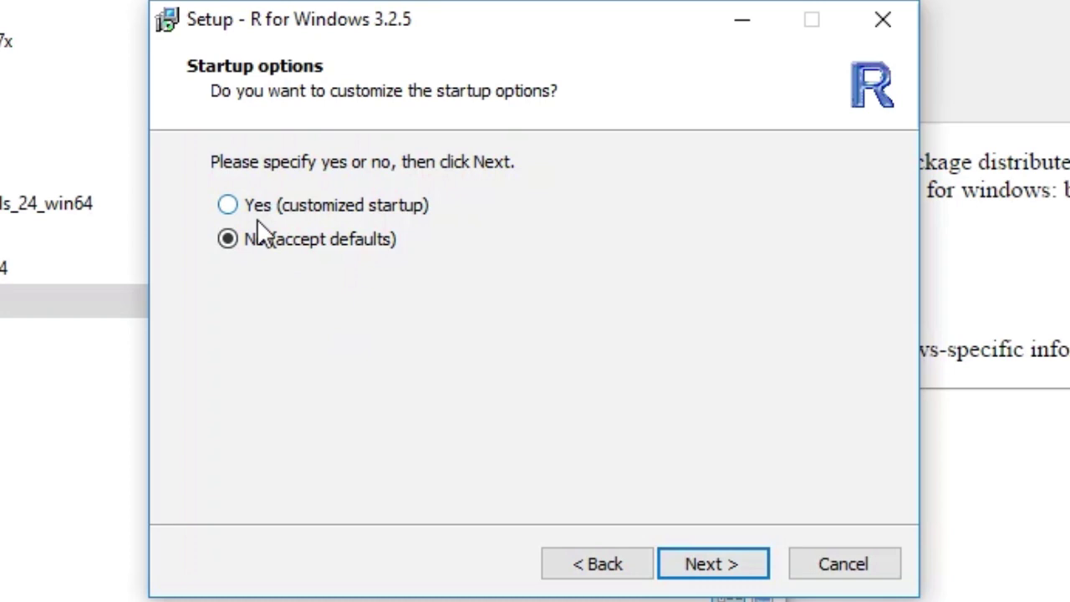
pyautogui.click(697, 556)
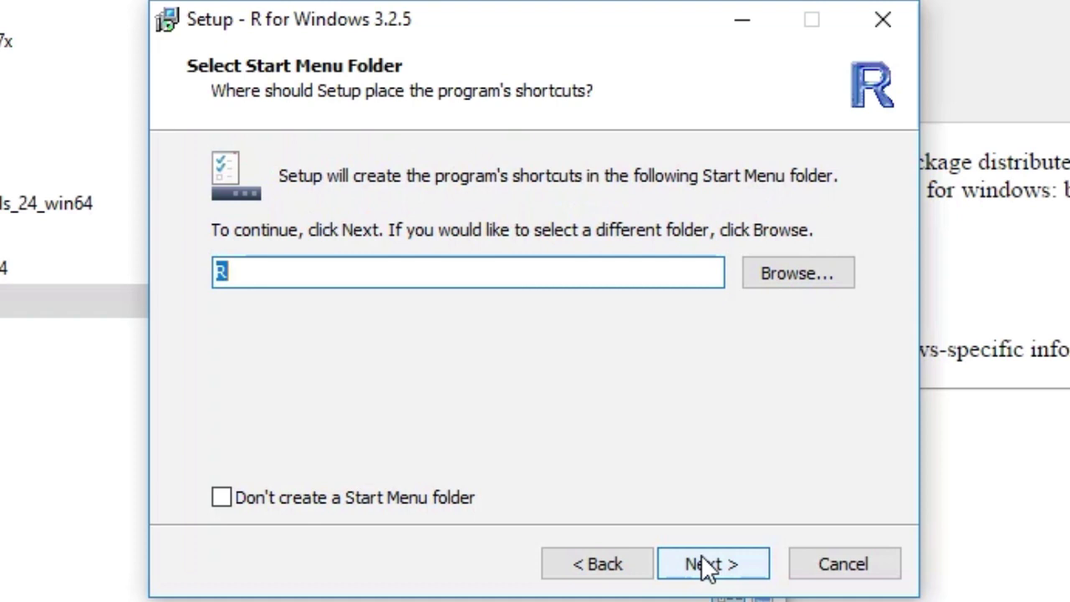
pyautogui.click(706, 565)
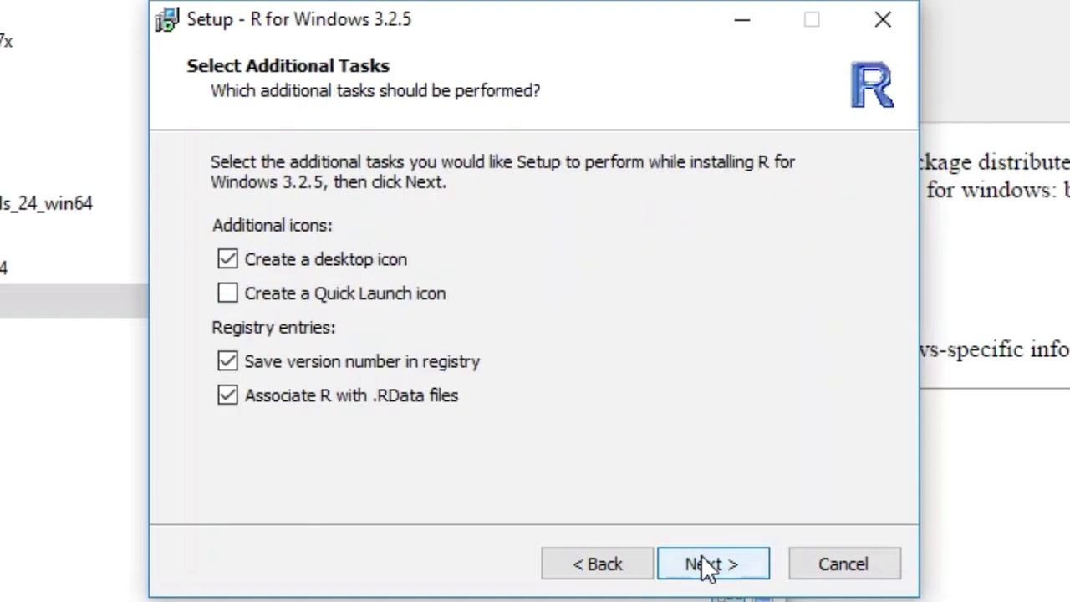
pyautogui.click(702, 560)
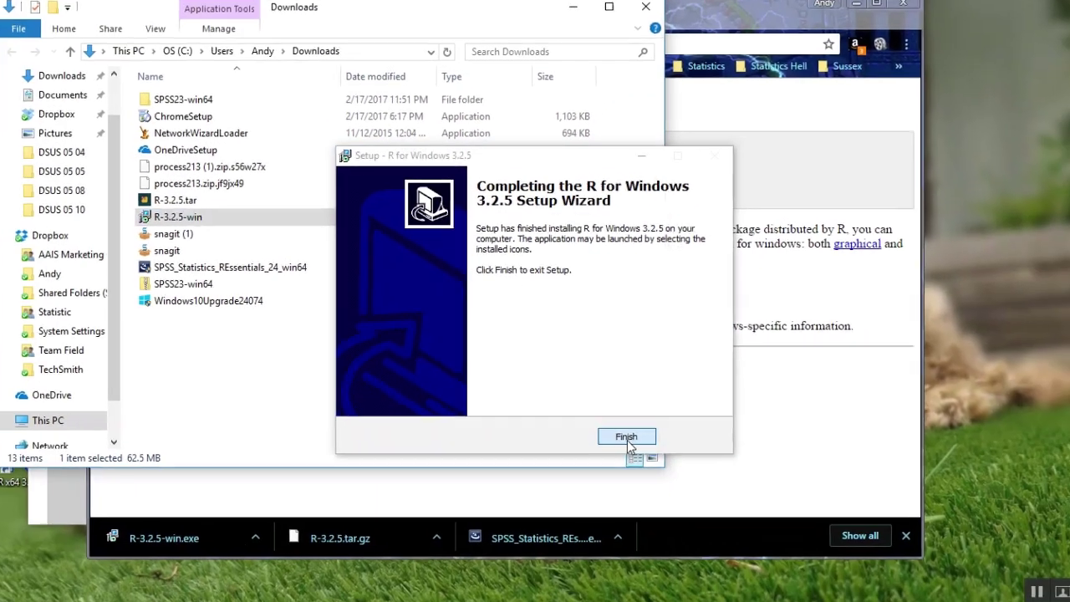
pyautogui.click(713, 564)
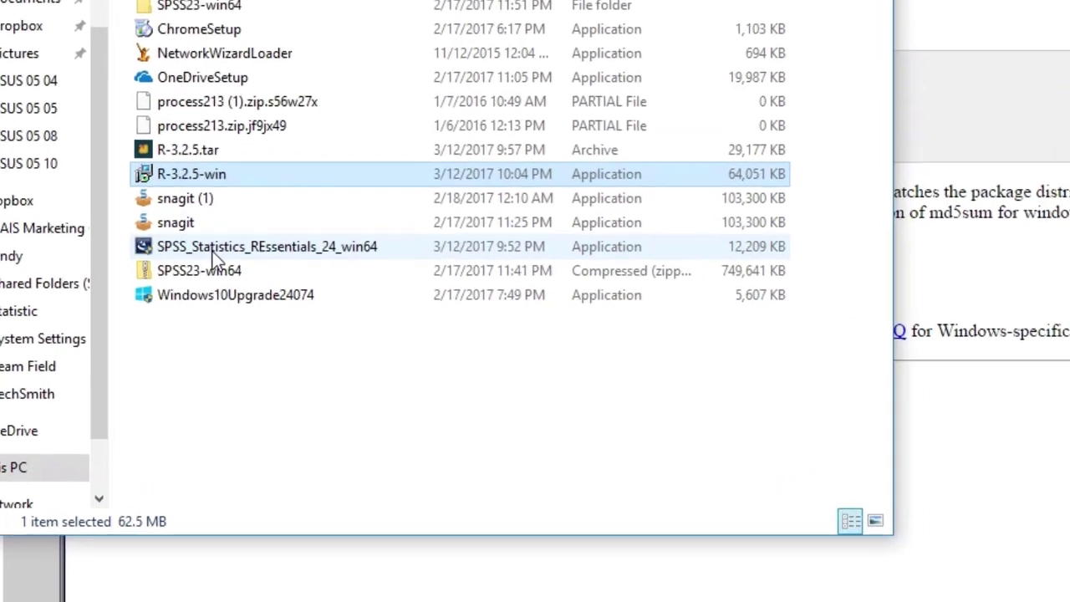
# - Run the SPSS_Statistics_REssentials_24_win64 installer from Downloads as administrator
pyautogui.click(210, 247)
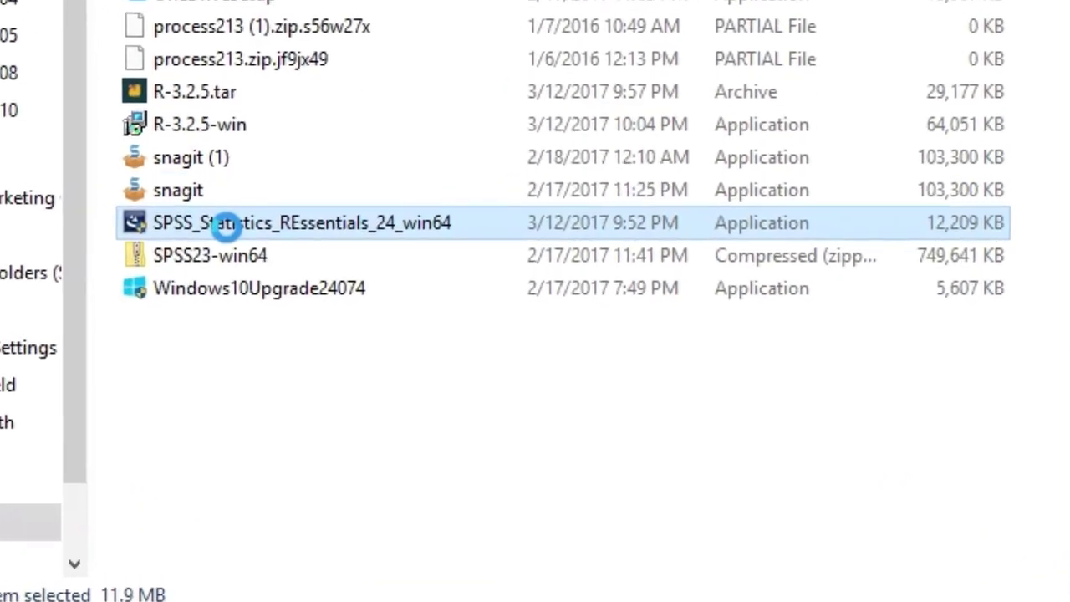
pyautogui.rightClick(224, 222)
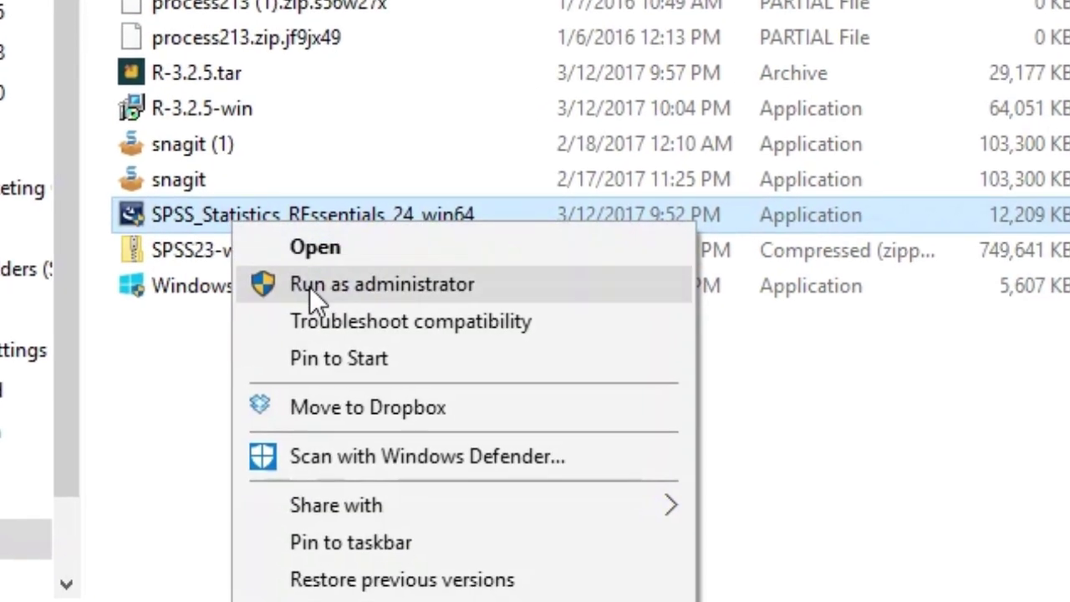
pyautogui.click(314, 296)
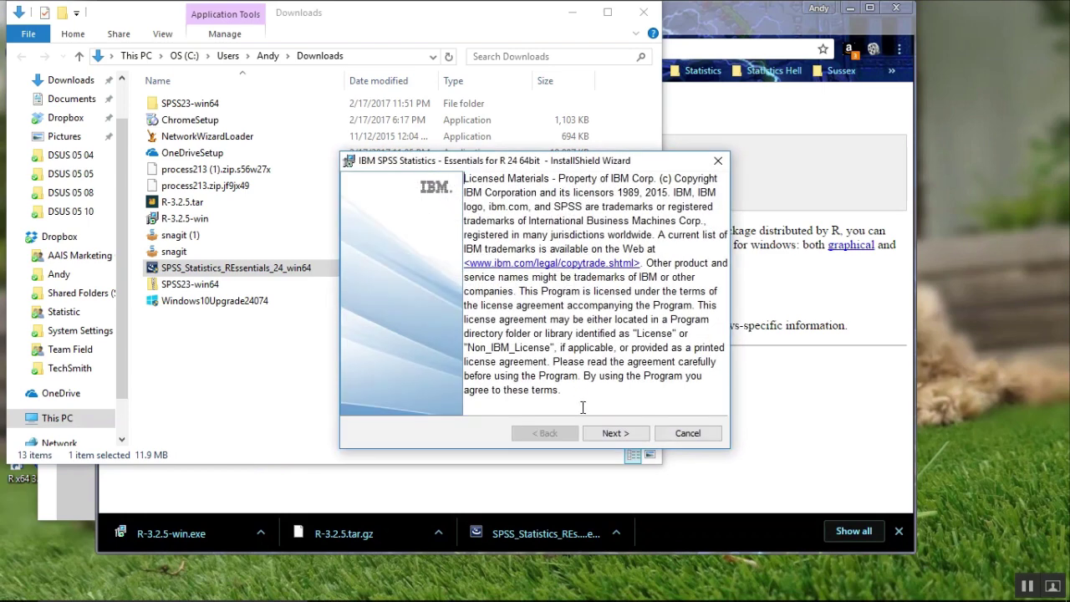
# - Get past the IBM notice, accept the GPL licence terms, and continue to the R Installation Folder page
pyautogui.click(611, 433)
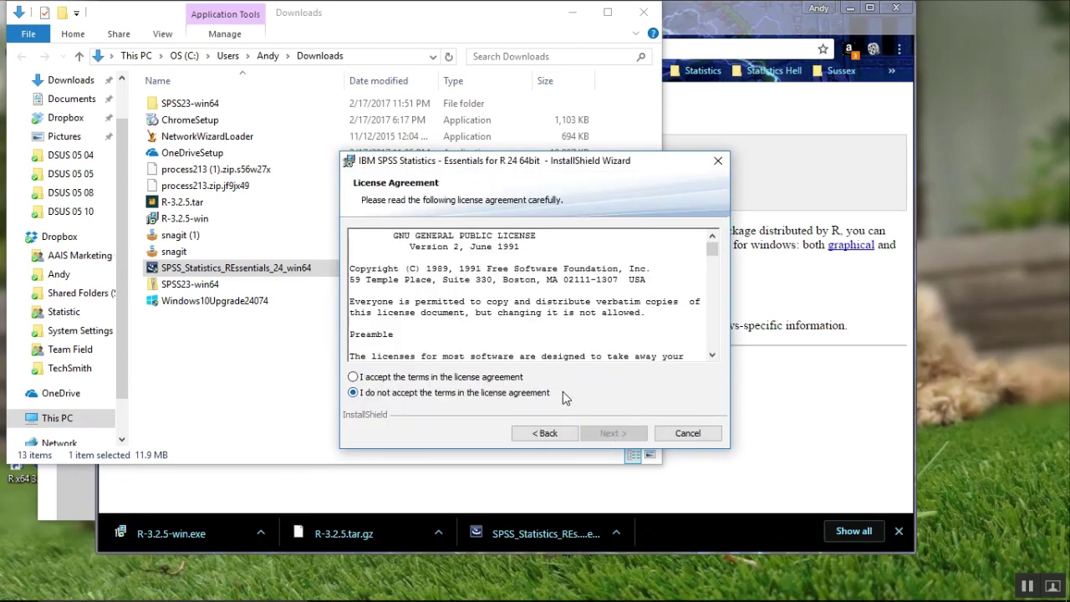
pyautogui.click(514, 380)
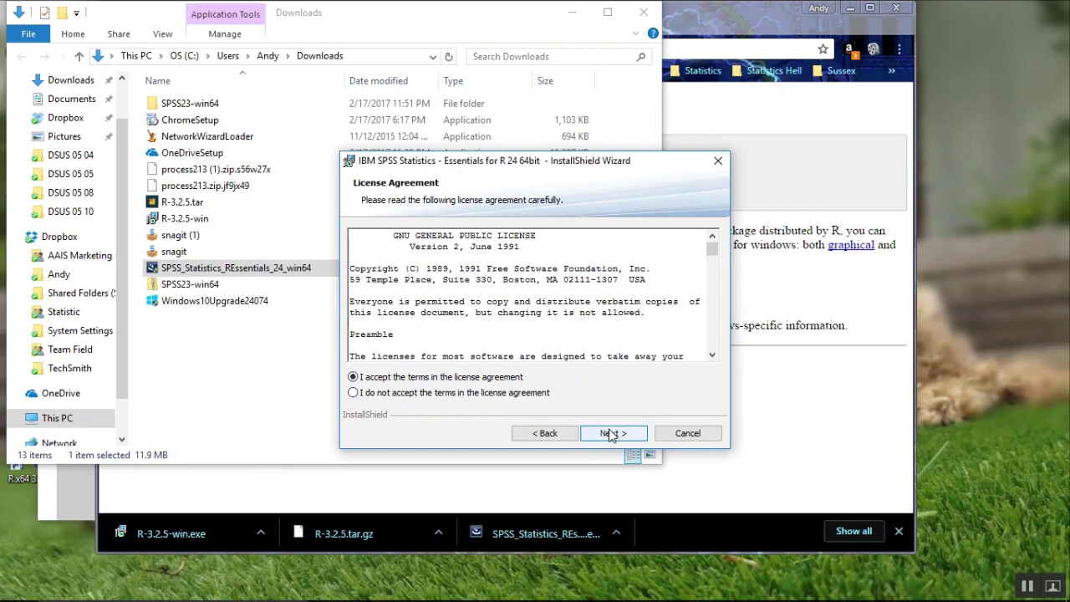
pyautogui.scroll(-10, 713, 344)
pyautogui.scroll(-20, 713, 350)
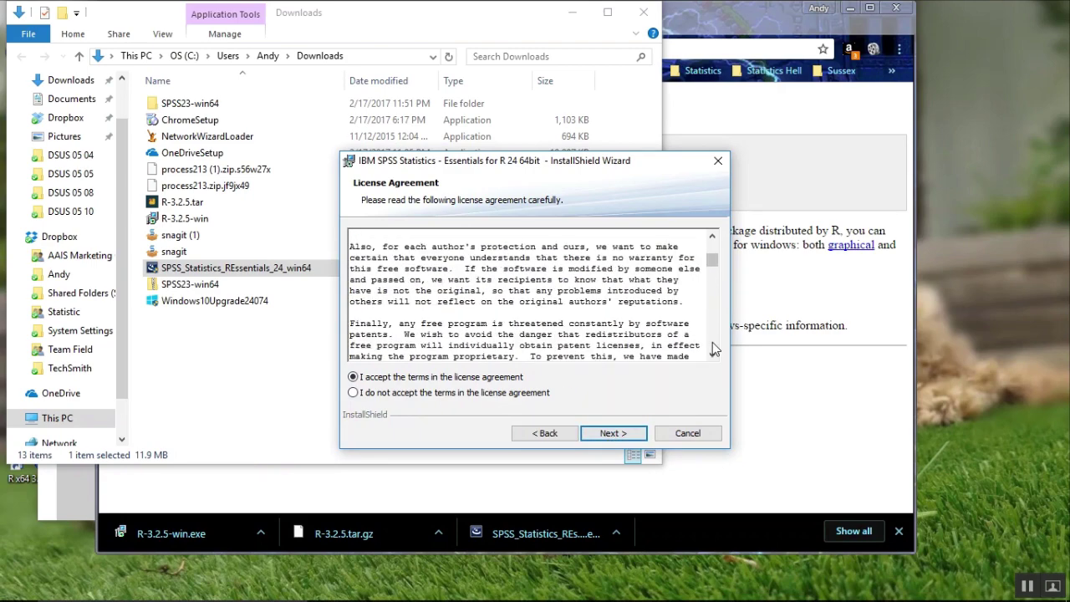
pyautogui.scroll(-15, 712, 344)
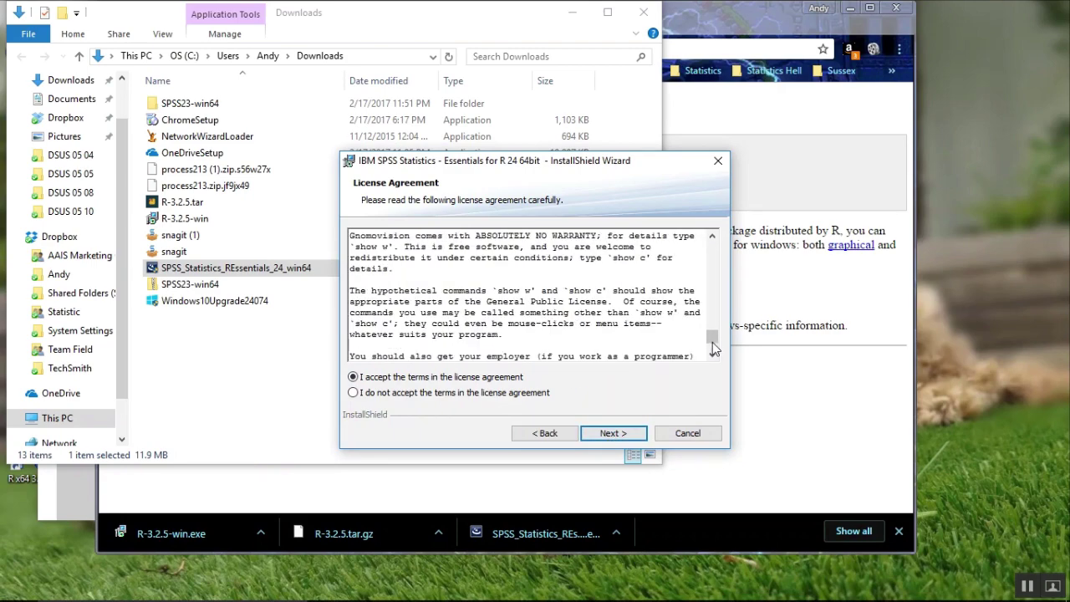
pyautogui.click(611, 430)
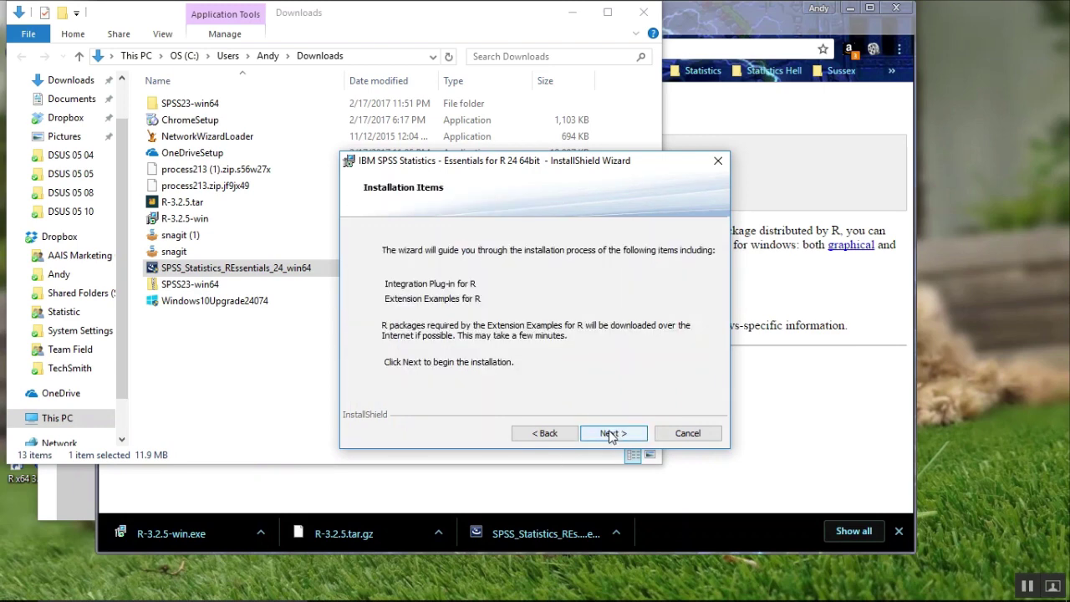
pyautogui.click(612, 434)
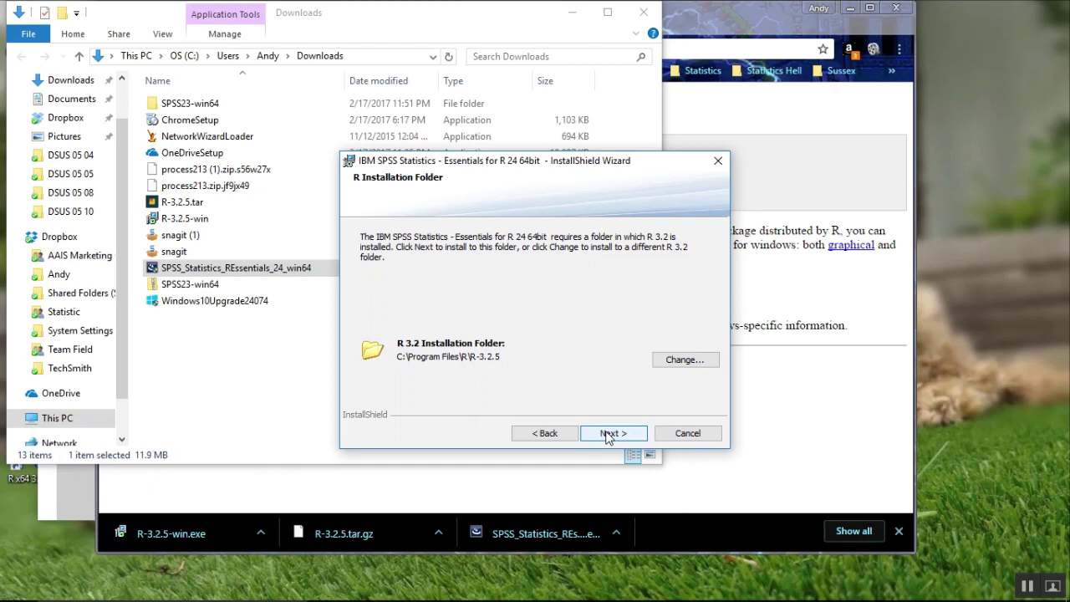
# - Keep the default folders C:\Program Files\R\R-3.2.5 and C:\Program Files\IBM\SPSS\Statistics\24\
pyautogui.click(608, 436)
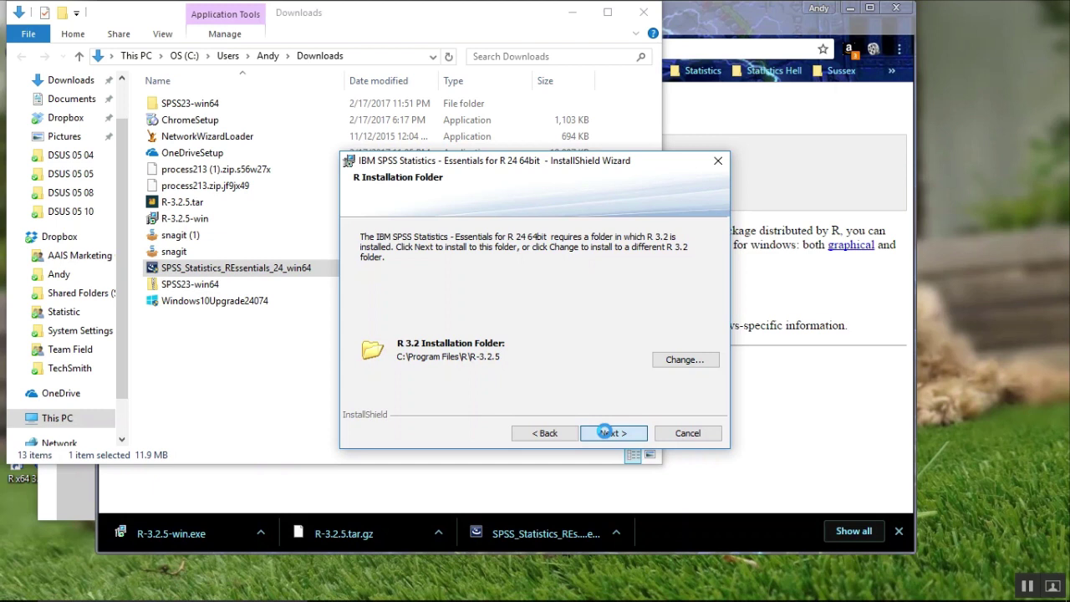
pyautogui.click(608, 433)
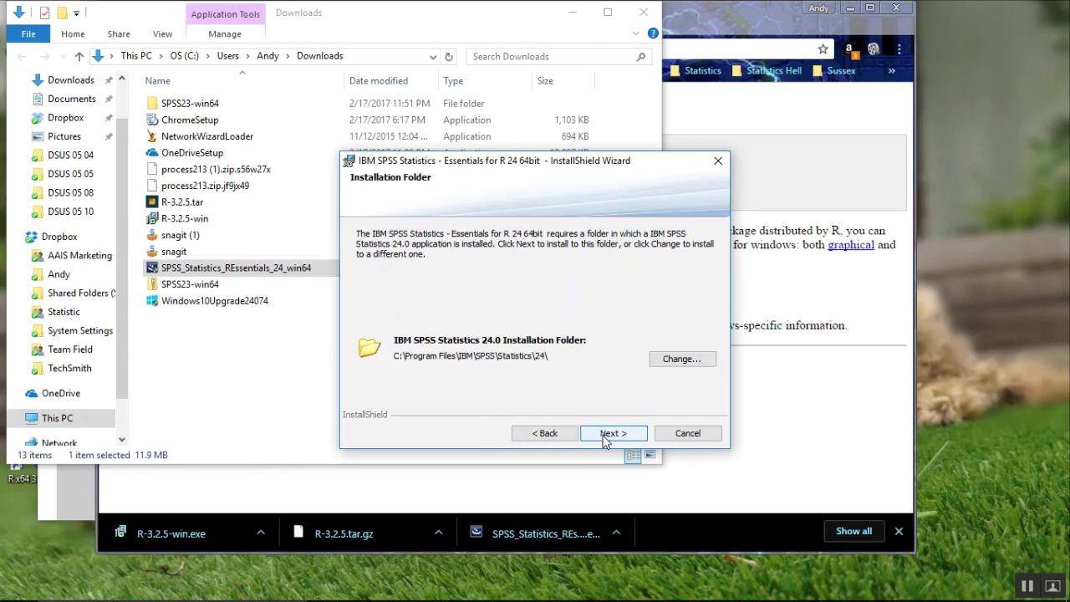
pyautogui.click(604, 434)
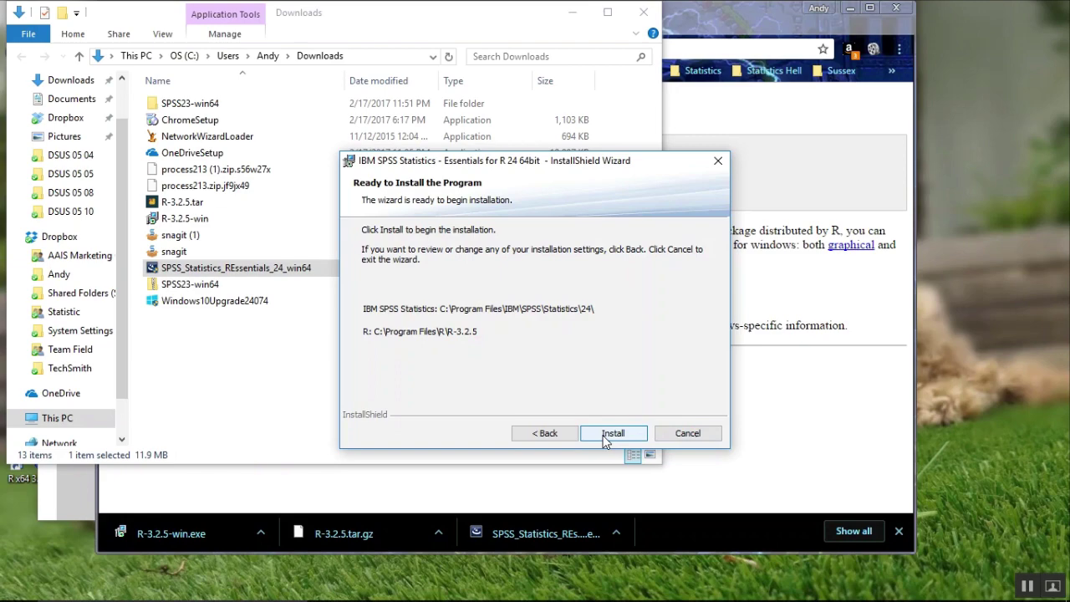
# - Start the Essentials for R installation from the Ready to Install page
pyautogui.click(604, 435)
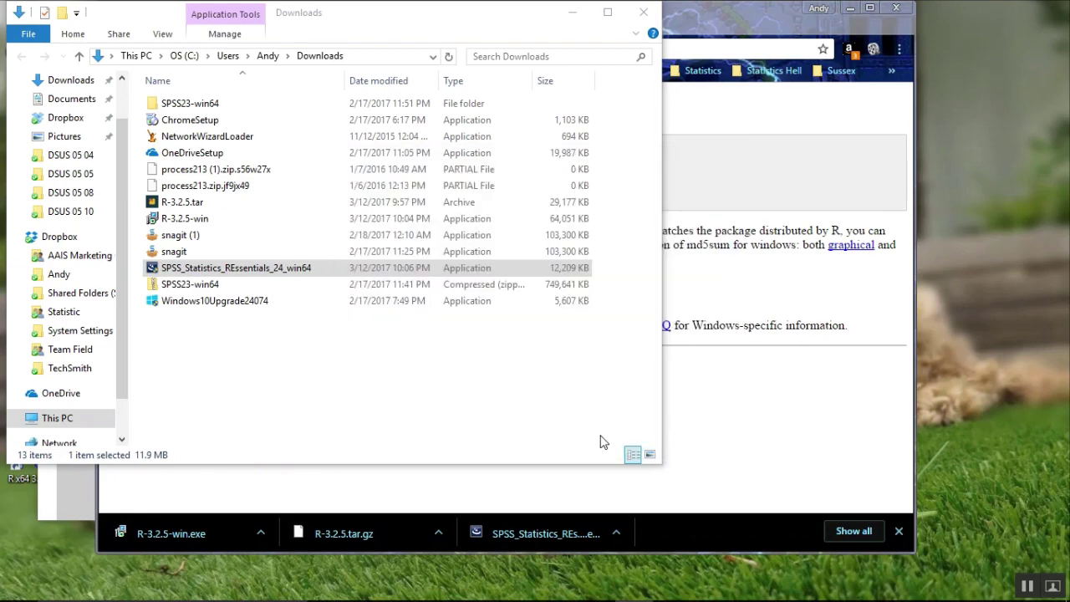